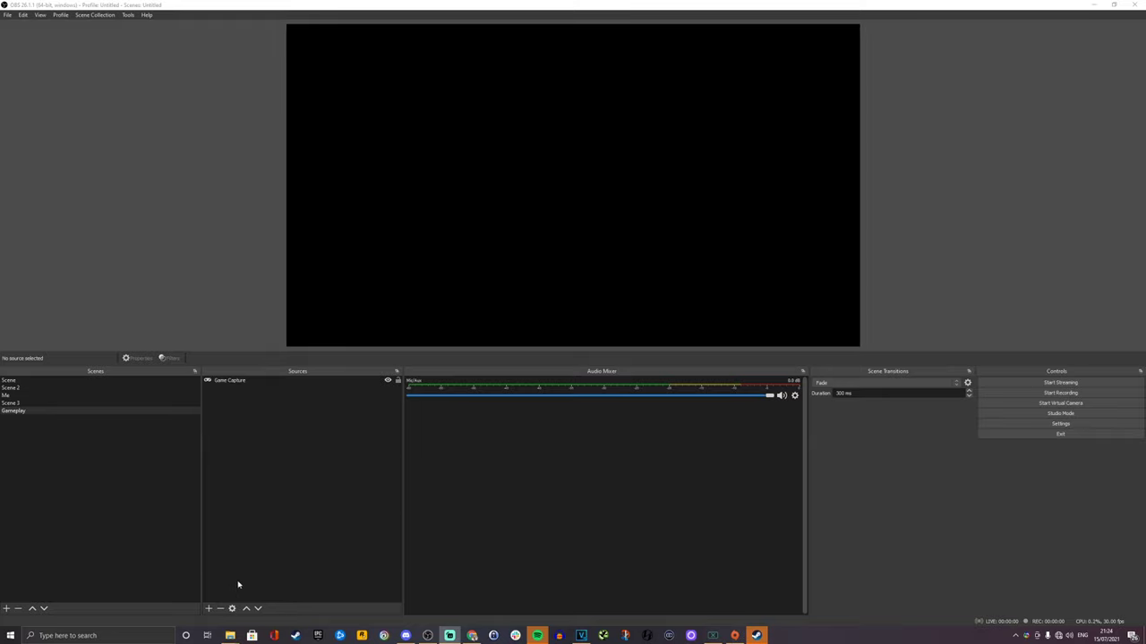
# Create a new Video Capture Device source named 'Facecam'.
pyautogui.click(209, 609)
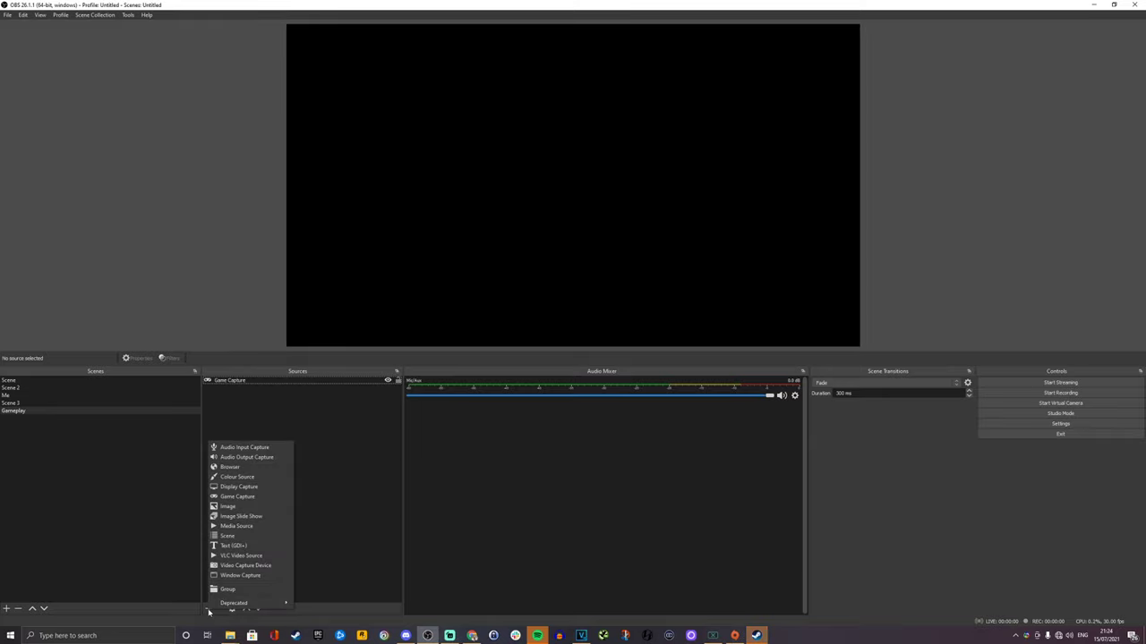
pyautogui.rightClick(273, 411)
pyautogui.moveTo(287, 415)
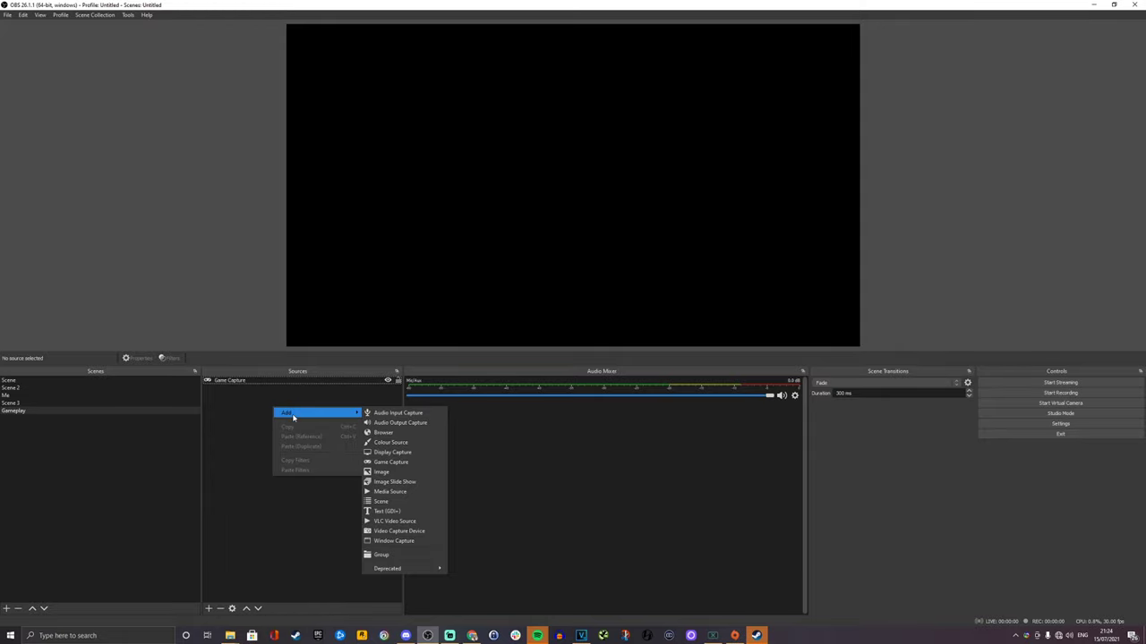
pyautogui.click(416, 532)
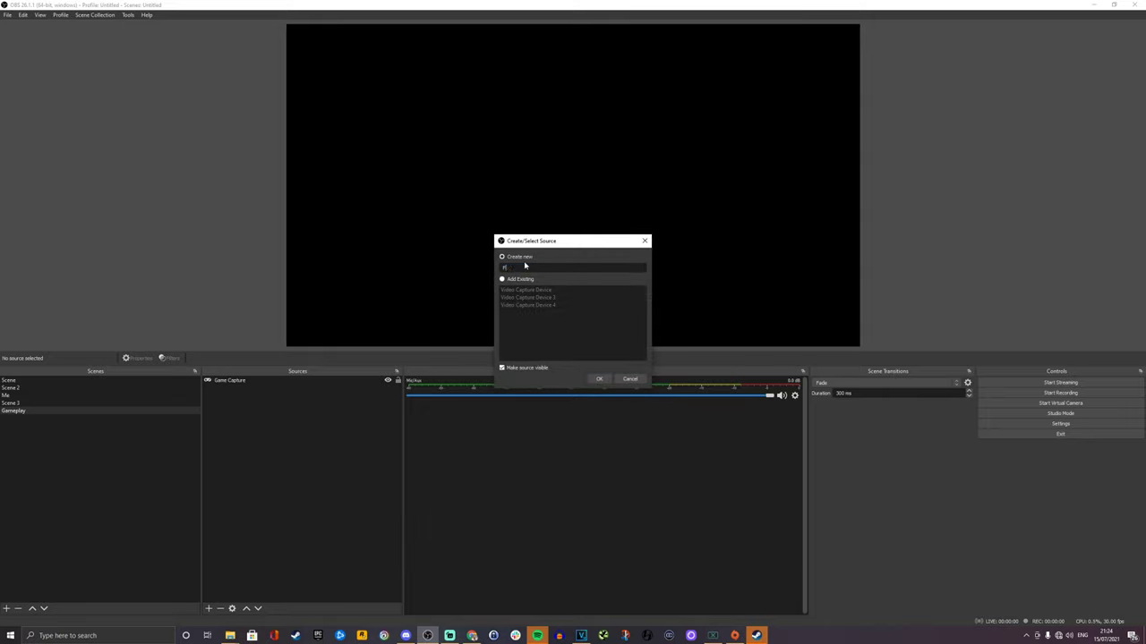
pyautogui.write('Facecam')
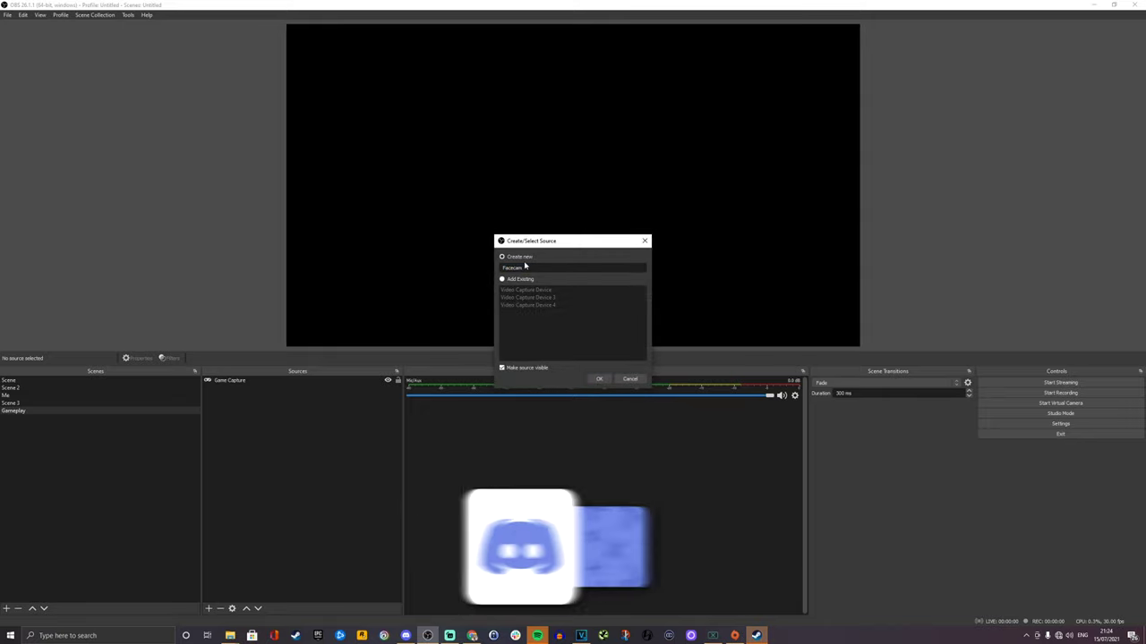
pyautogui.click(599, 379)
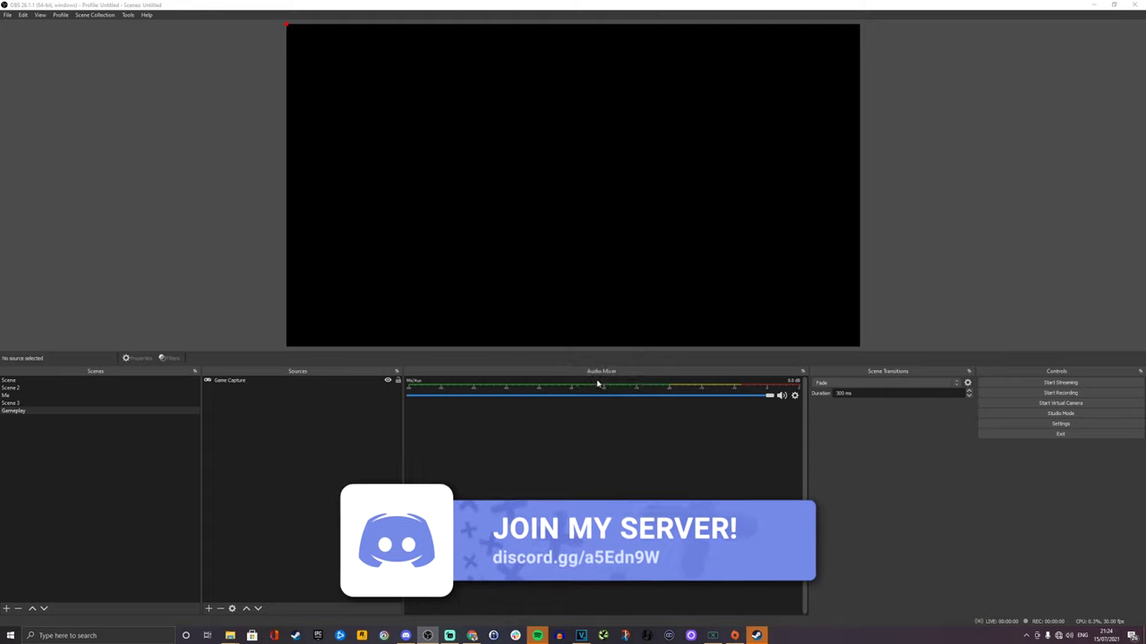
# Set the Facecam source's device to Elgato Facecam and confirm the settings.
pyautogui.click(538, 300)
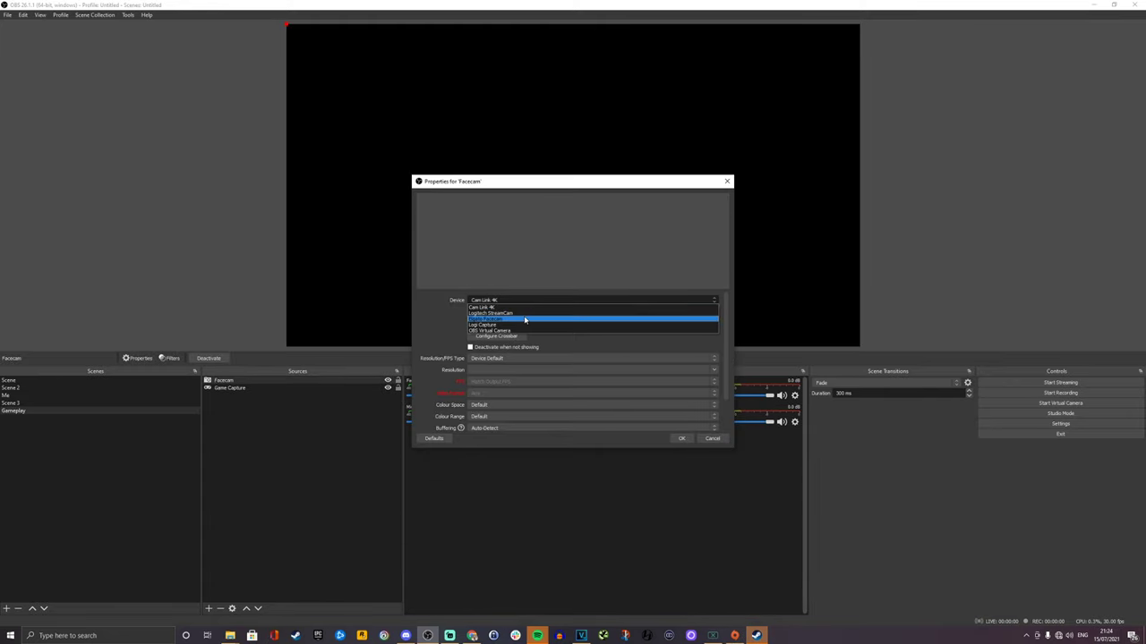
pyautogui.click(525, 319)
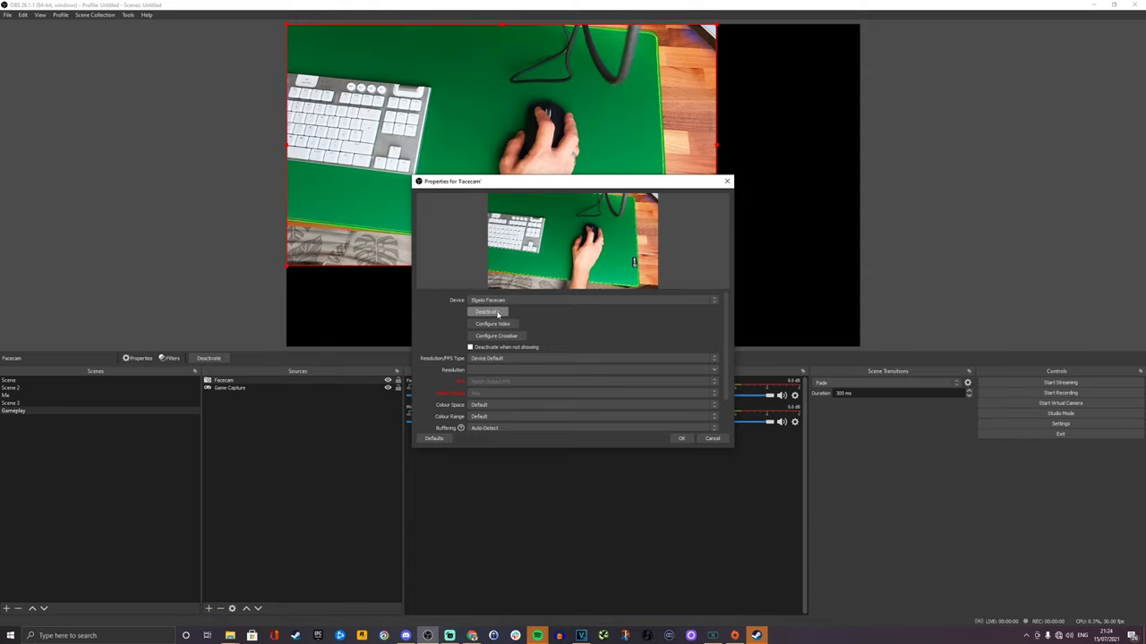
pyautogui.click(681, 440)
pyautogui.click(541, 177)
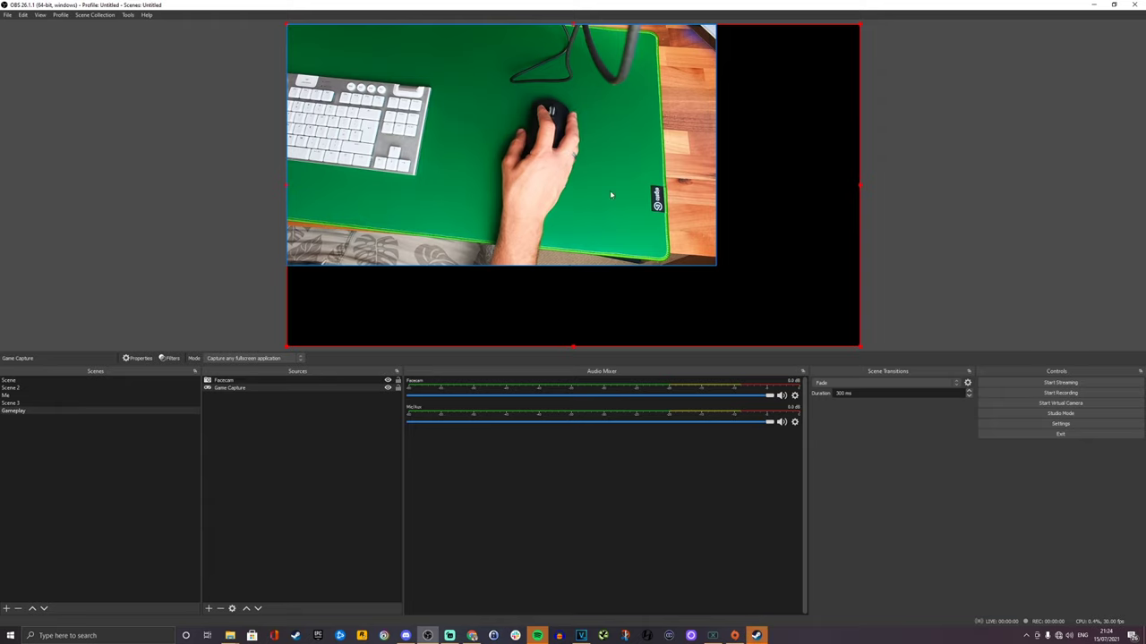
# Drag the Facecam feed aside, then use Transform > Fit to screen to stretch it across the canvas.
pyautogui.click(698, 258)
pyautogui.moveTo(561, 218); pyautogui.dragTo(709, 299)
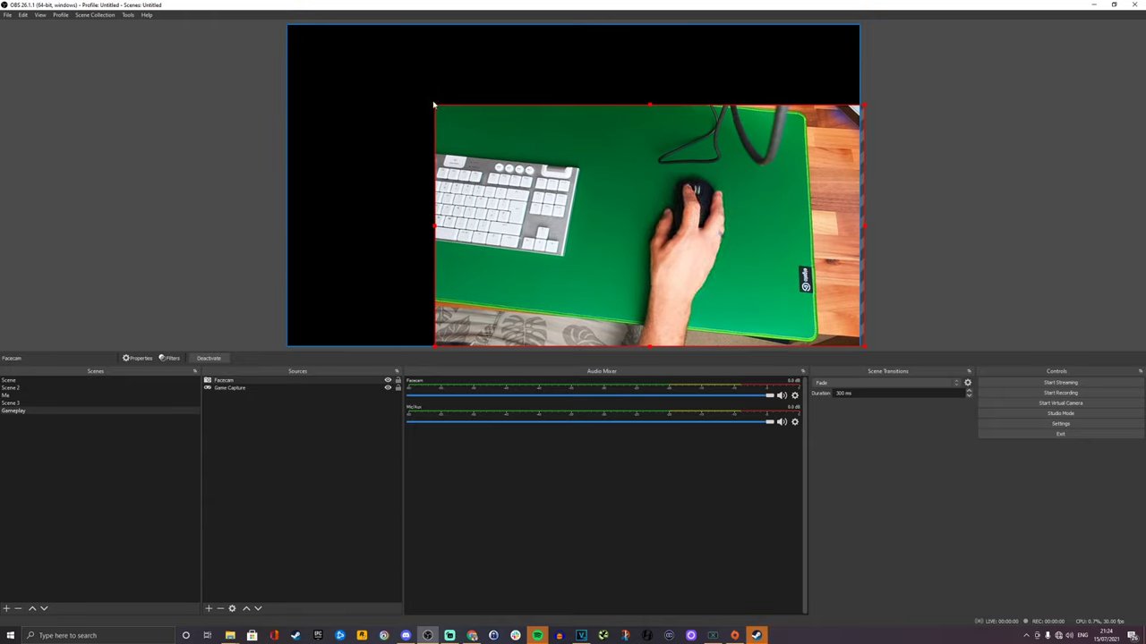
pyautogui.rightClick(563, 173)
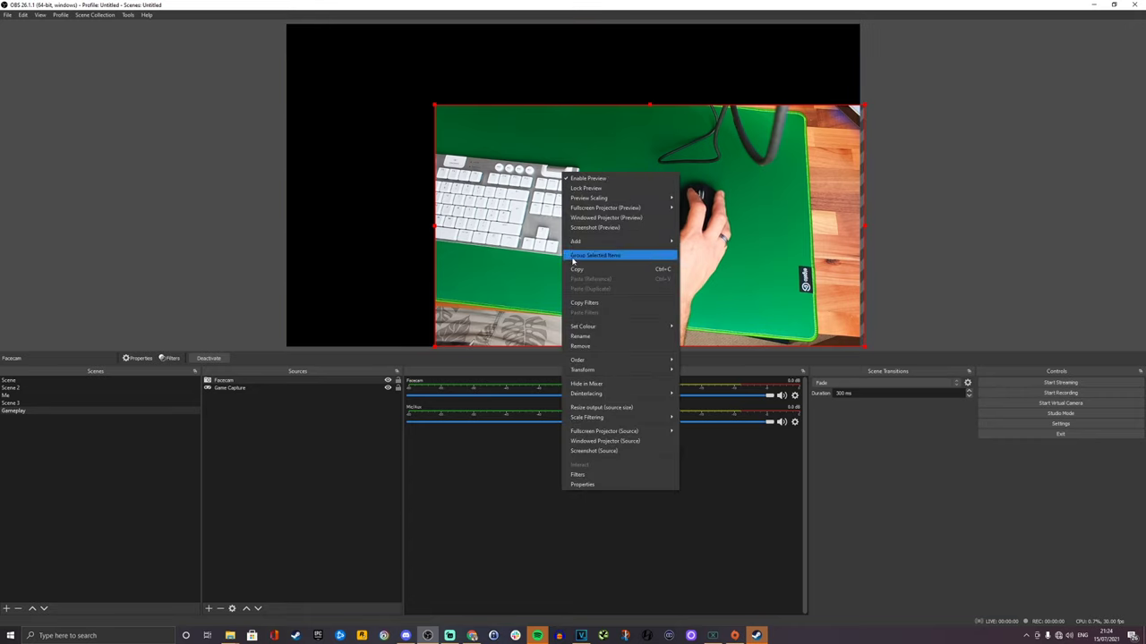
pyautogui.moveTo(591, 373)
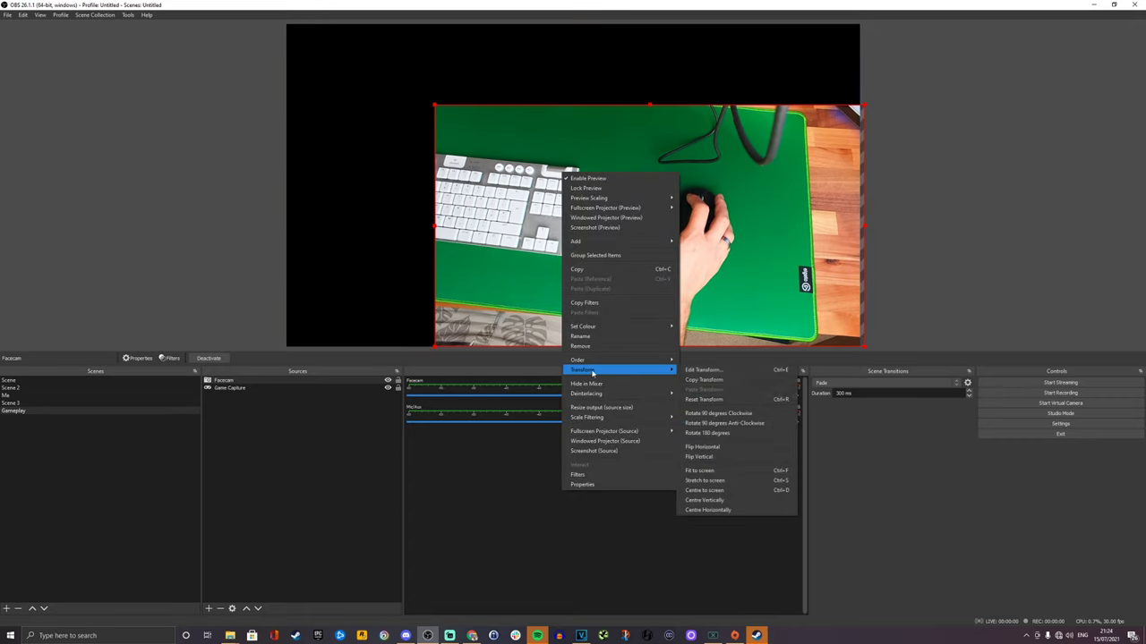
pyautogui.click(701, 471)
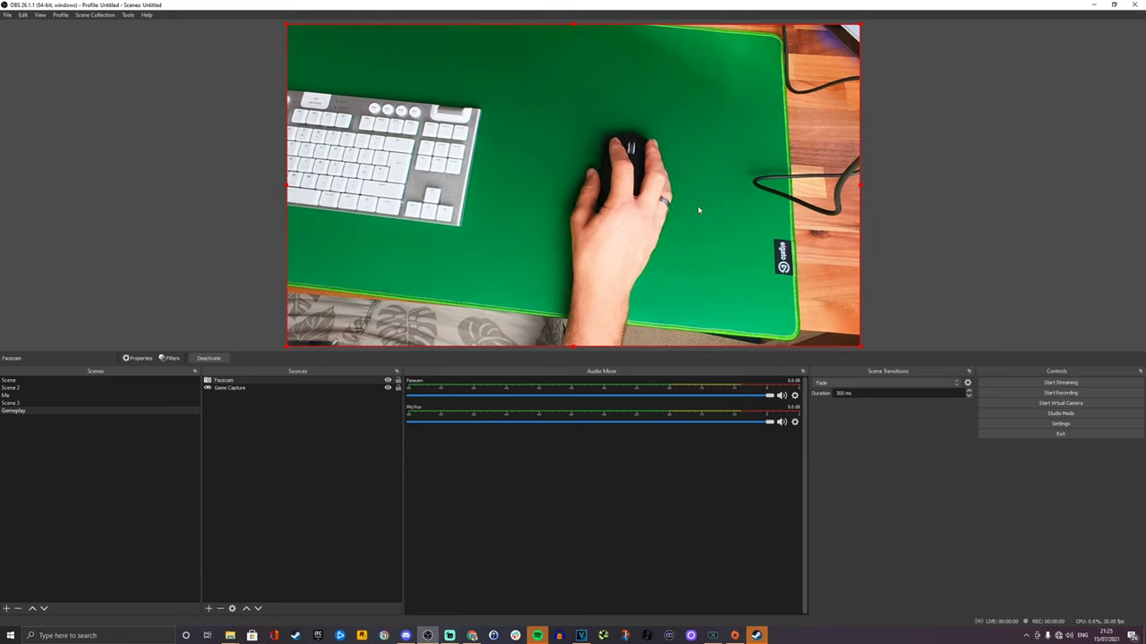
# Add a Chroma Key effect filter to the Facecam source with its default name.
pyautogui.rightClick(602, 261)
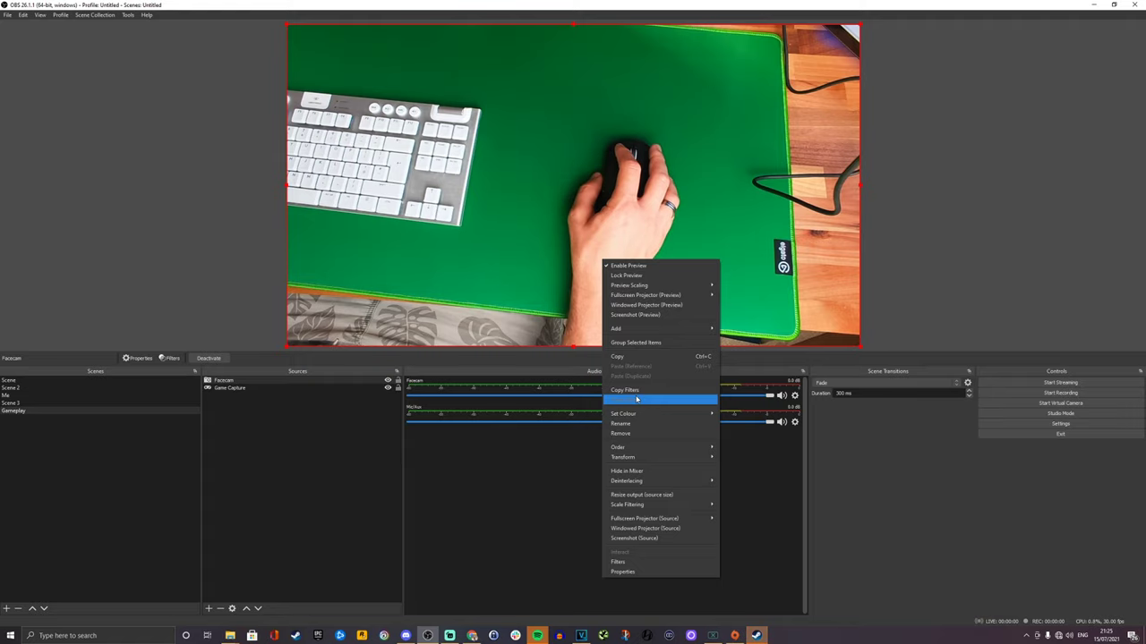
pyautogui.rightClick(224, 380)
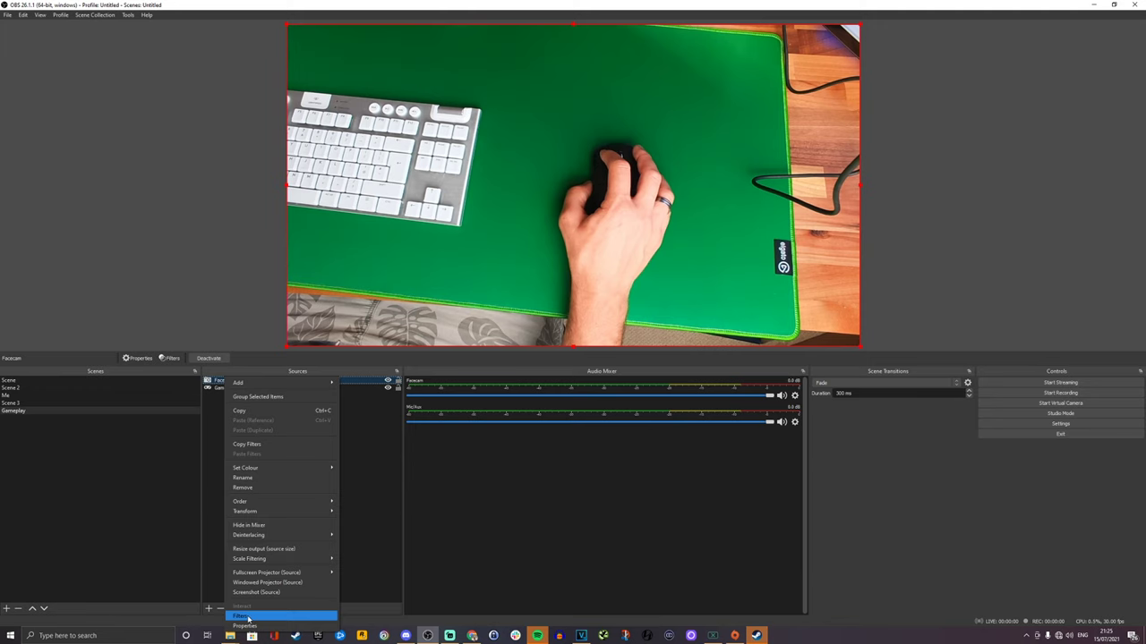
pyautogui.click(364, 610)
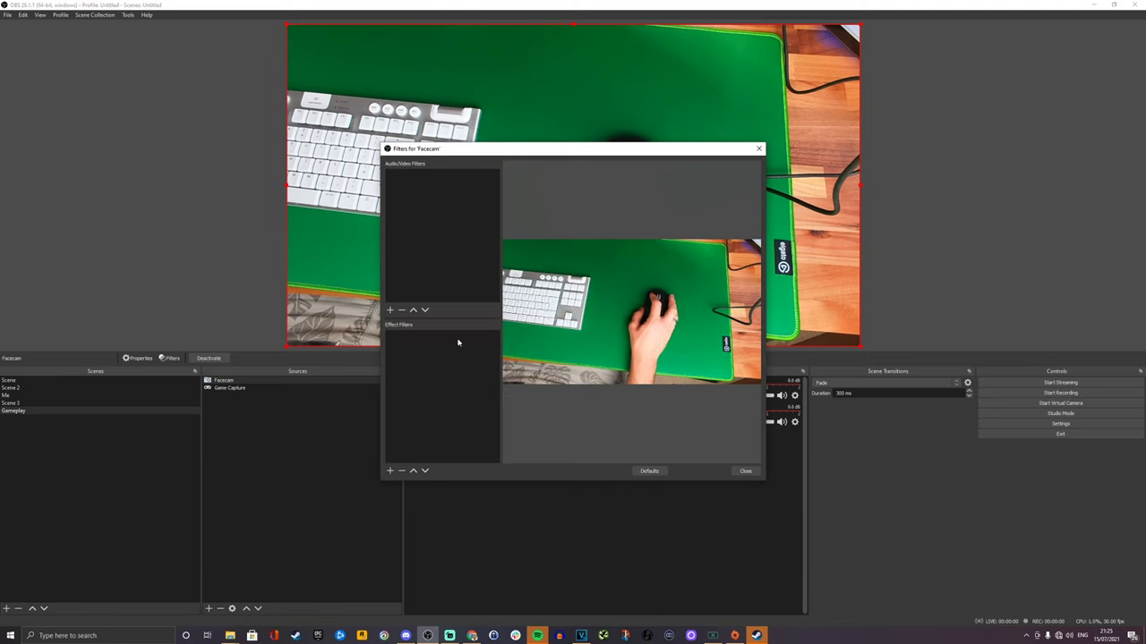
pyautogui.click(390, 471)
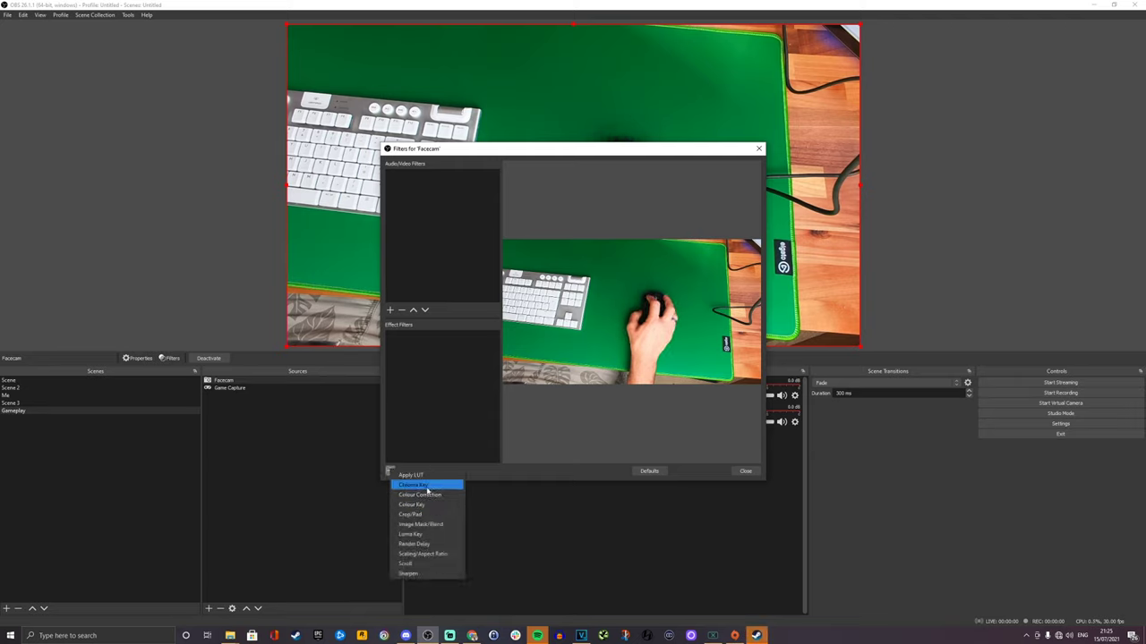
pyautogui.click(427, 485)
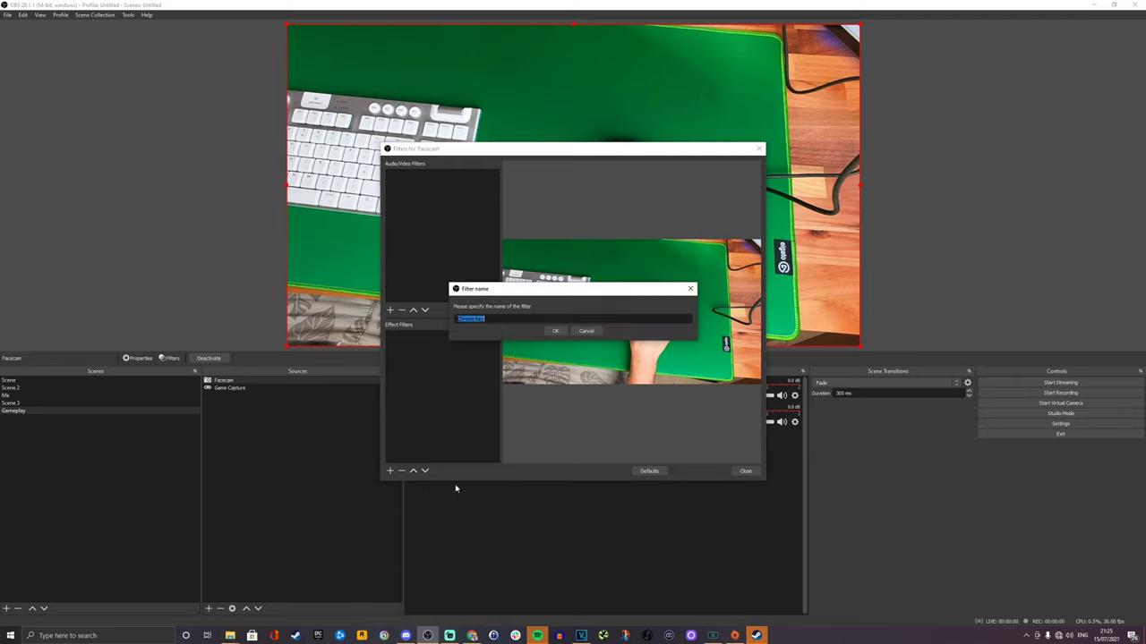
pyautogui.click(560, 333)
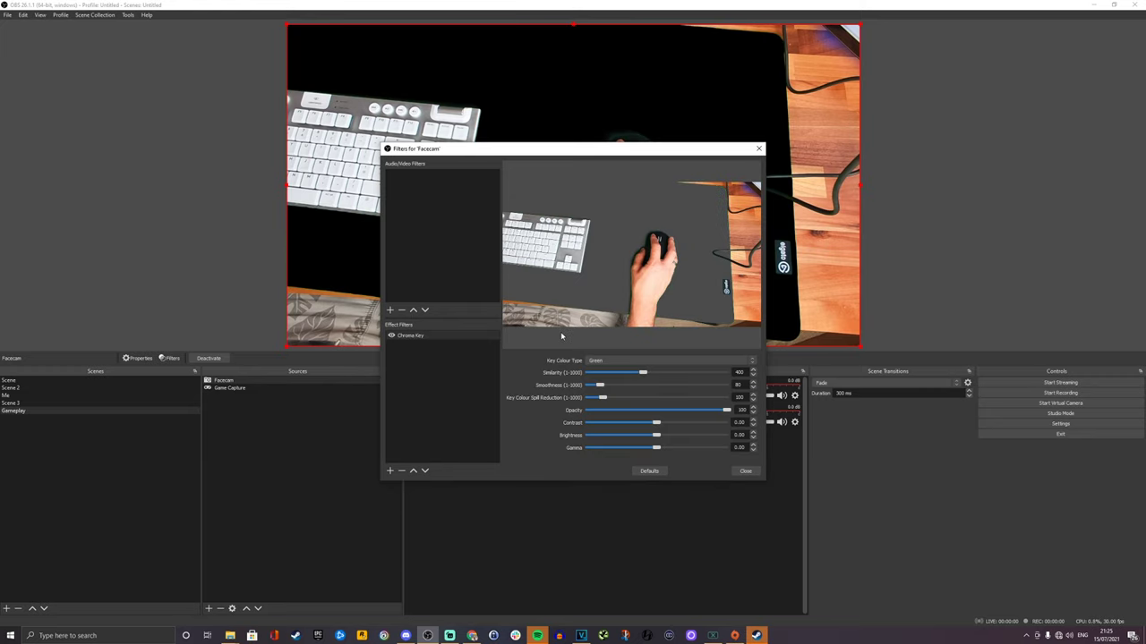
pyautogui.click(745, 471)
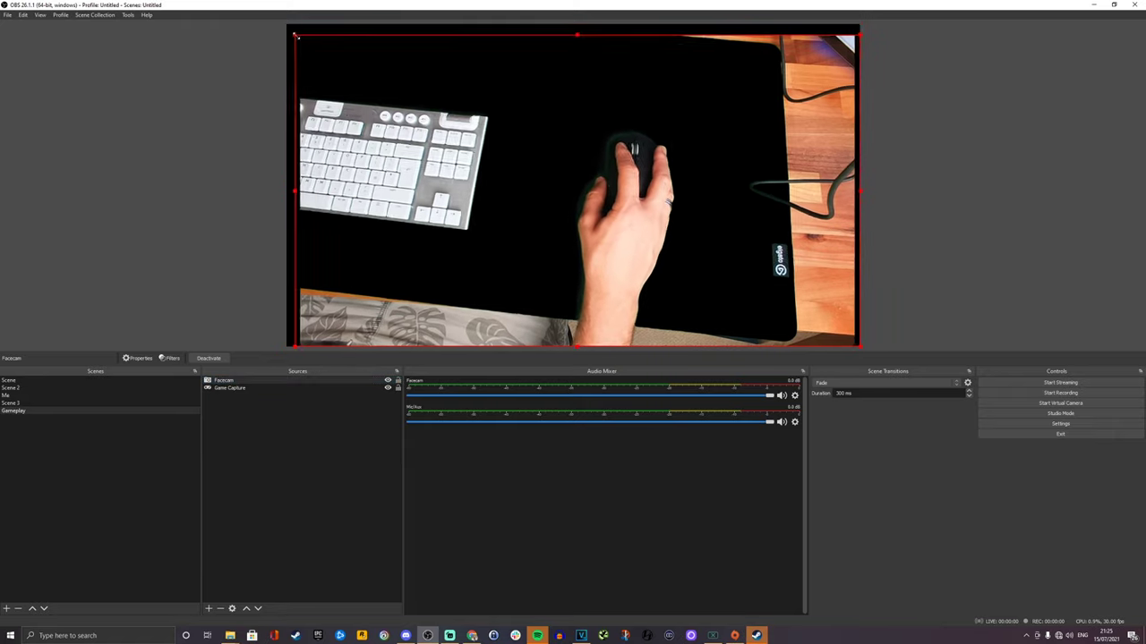
# Shrink the Facecam, crop its right, left, top and bottom edges, and shift it lower right.
pyautogui.moveTo(295, 35); pyautogui.dragTo(442, 116)
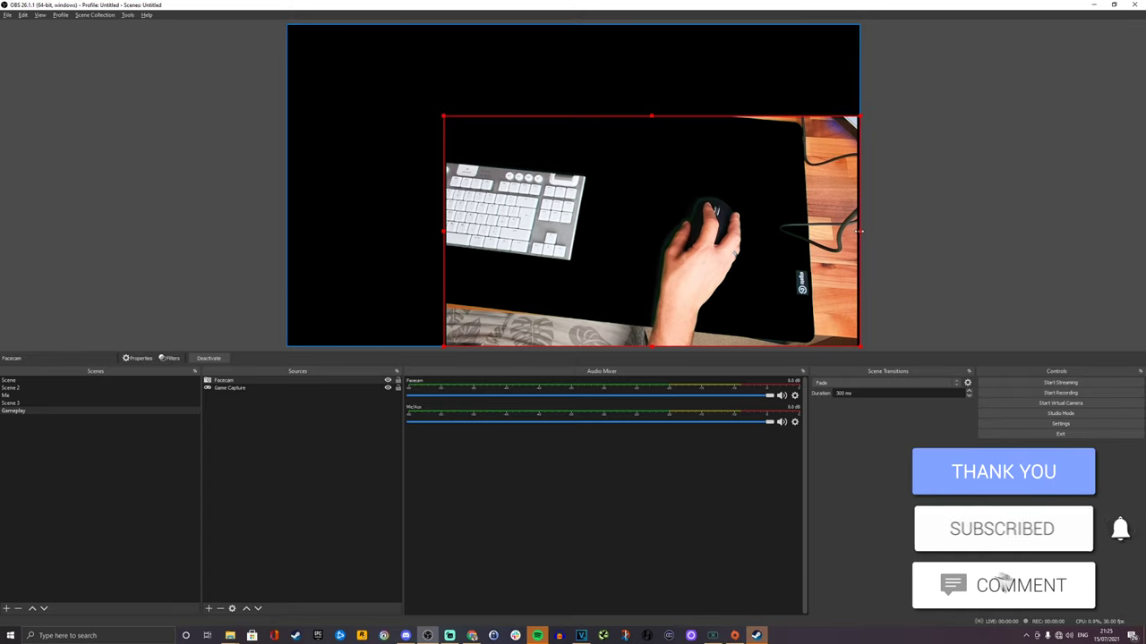
pyautogui.moveTo(860, 231); pyautogui.dragTo(785, 233)
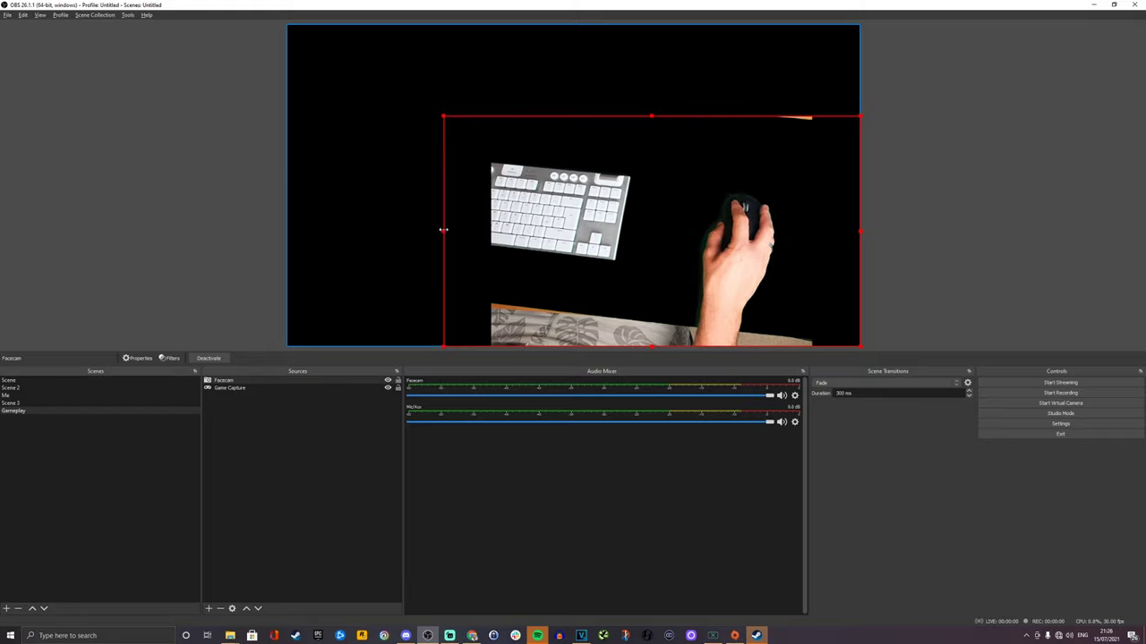
pyautogui.moveTo(443, 230); pyautogui.dragTo(612, 231)
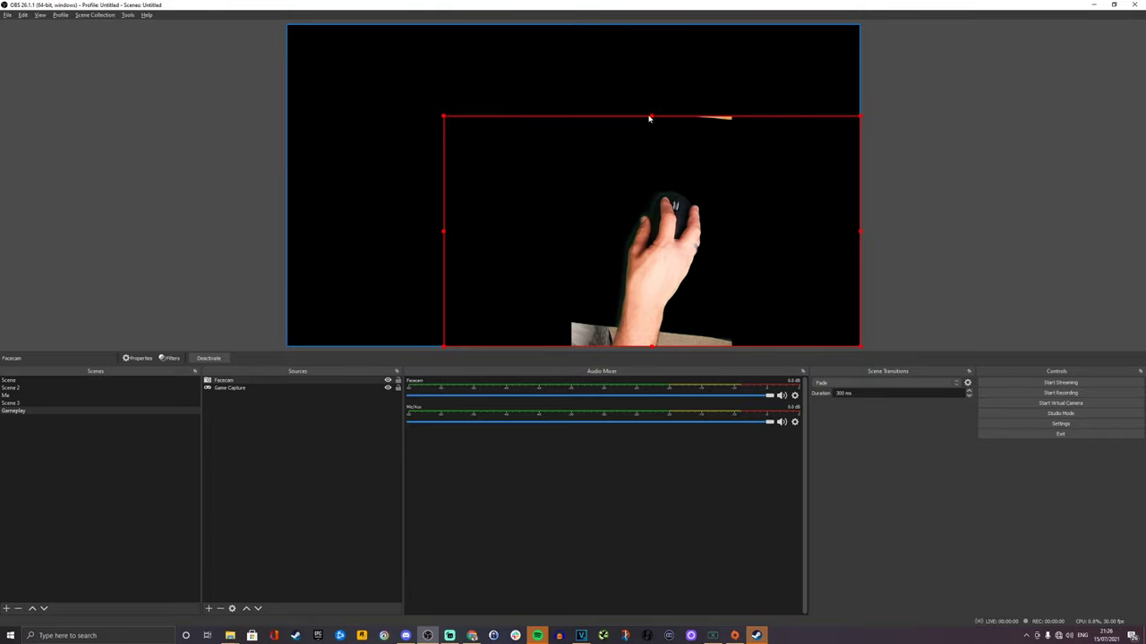
pyautogui.moveTo(650, 114); pyautogui.dragTo(653, 179)
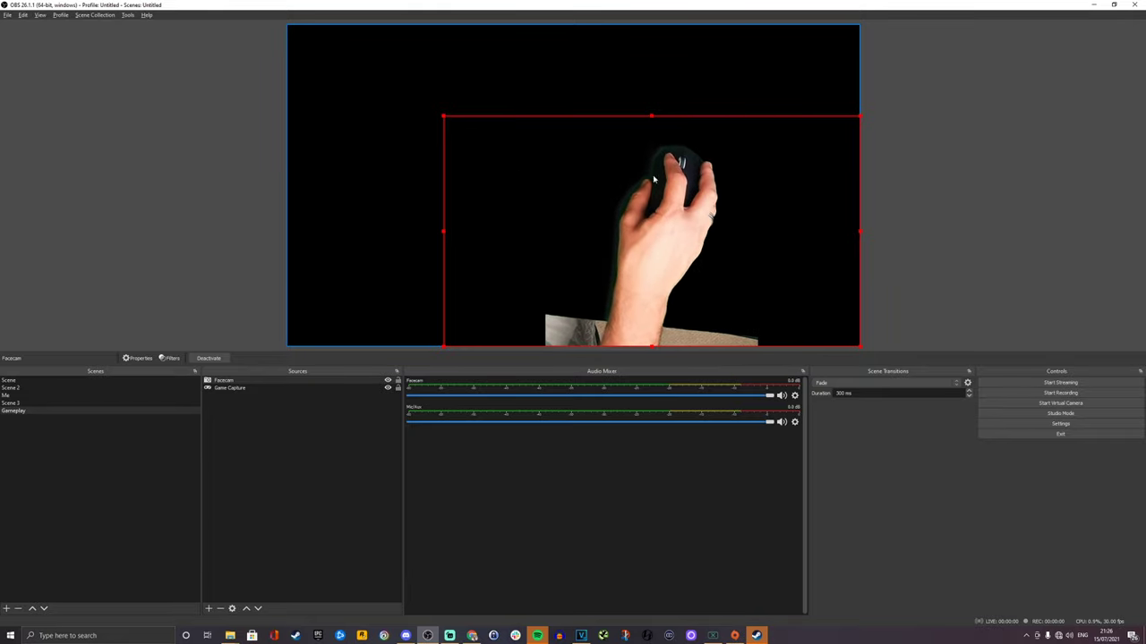
pyautogui.moveTo(651, 347); pyautogui.dragTo(652, 304)
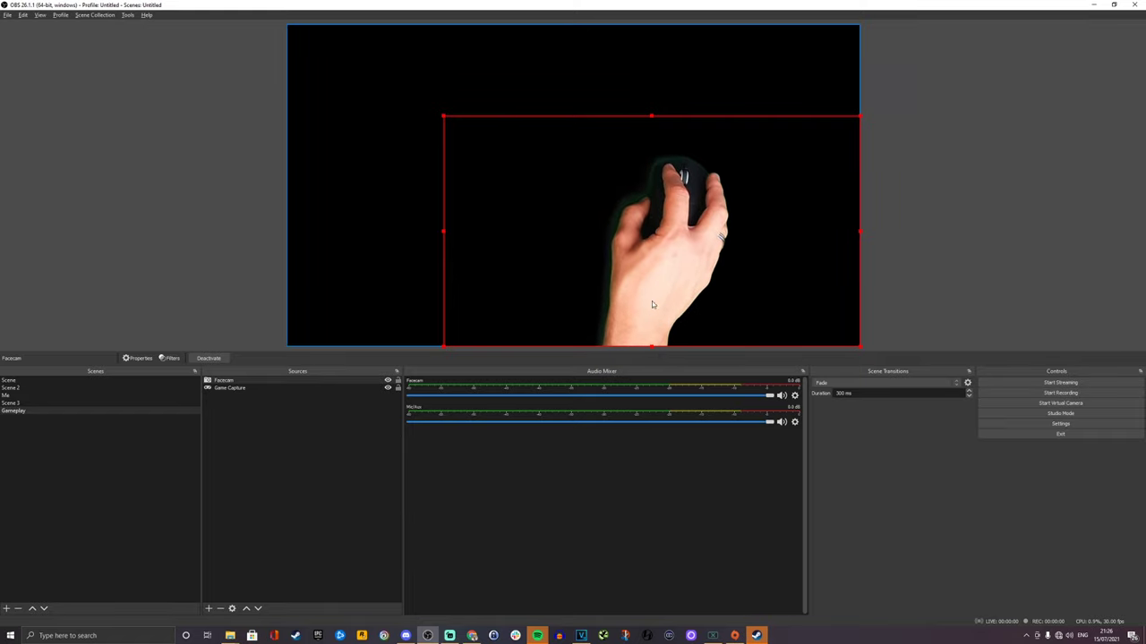
pyautogui.moveTo(596, 212); pyautogui.dragTo(696, 228)
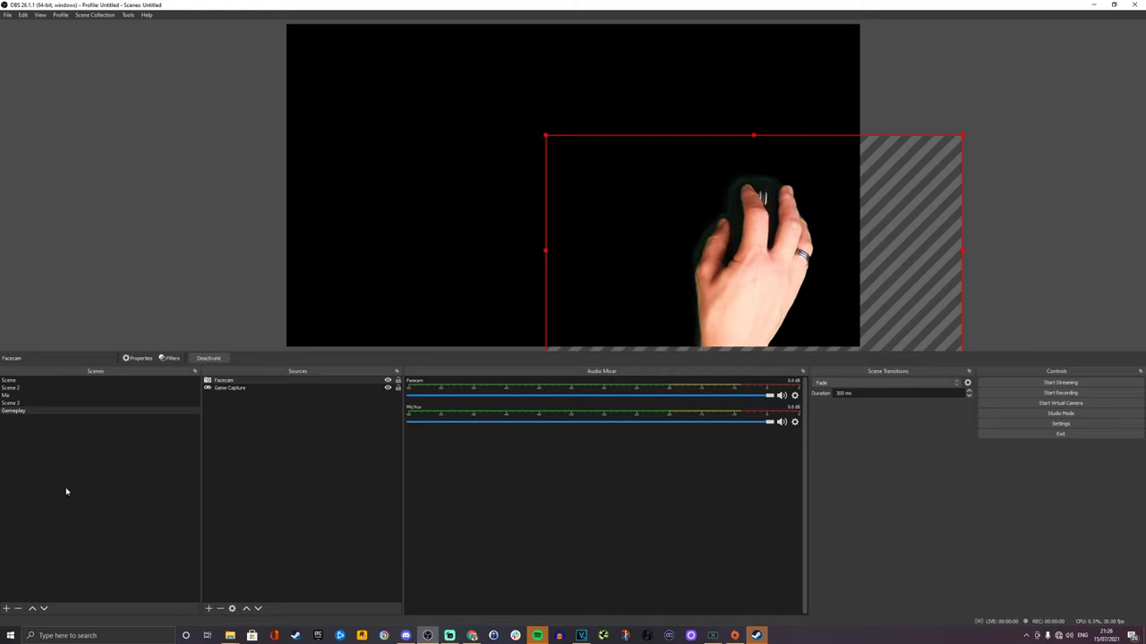
# Reopen the Facecam's Chroma Key filter and raise Similarity to about 416.
pyautogui.rightClick(224, 381)
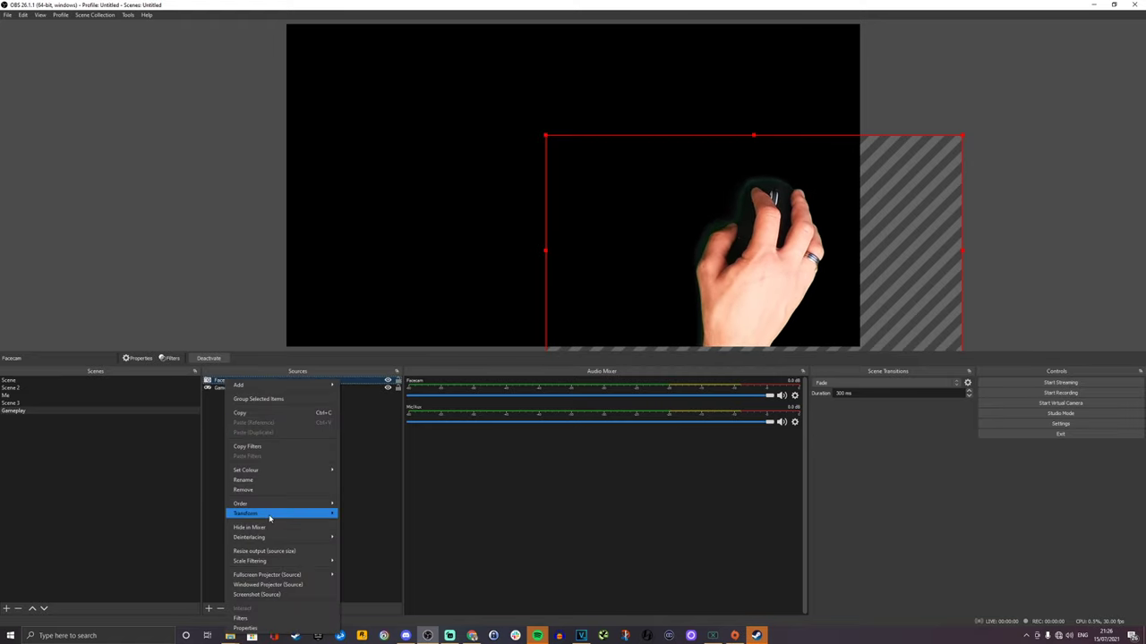
pyautogui.click(269, 618)
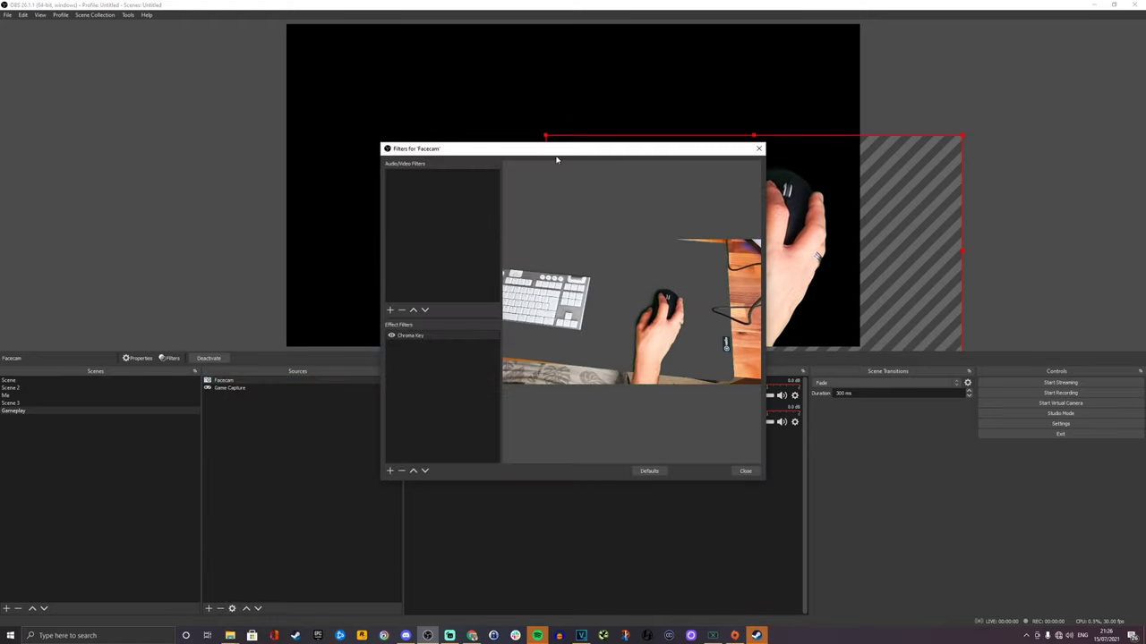
pyautogui.moveTo(556, 159); pyautogui.dragTo(244, 154)
pyautogui.click(125, 332)
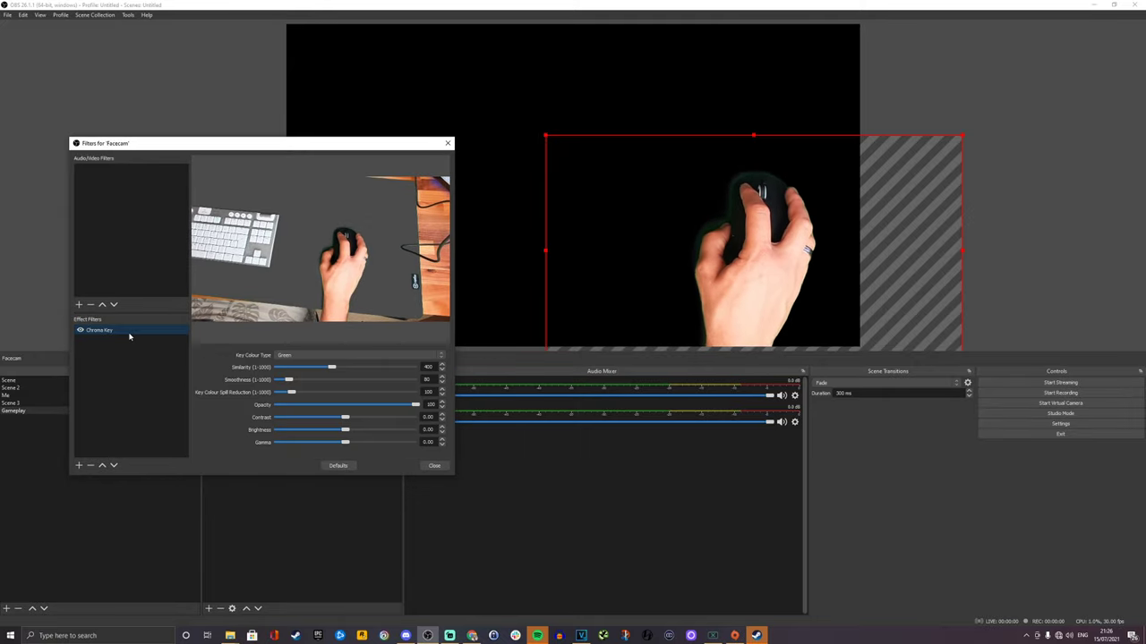
pyautogui.moveTo(332, 368); pyautogui.dragTo(330, 368)
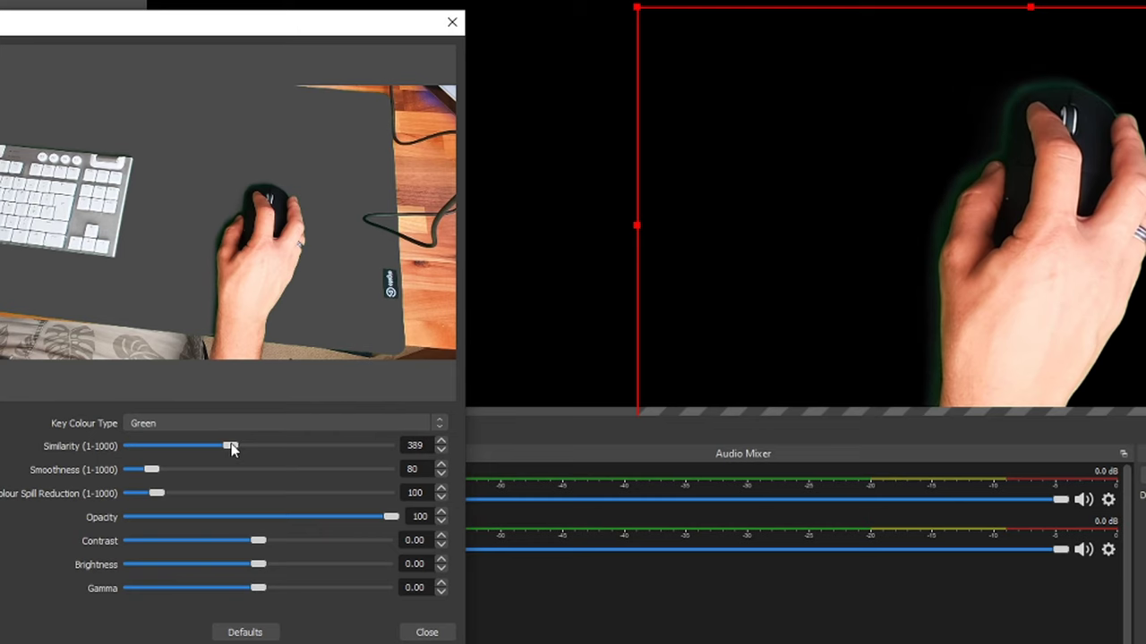
pyautogui.moveTo(229, 446); pyautogui.dragTo(237, 450)
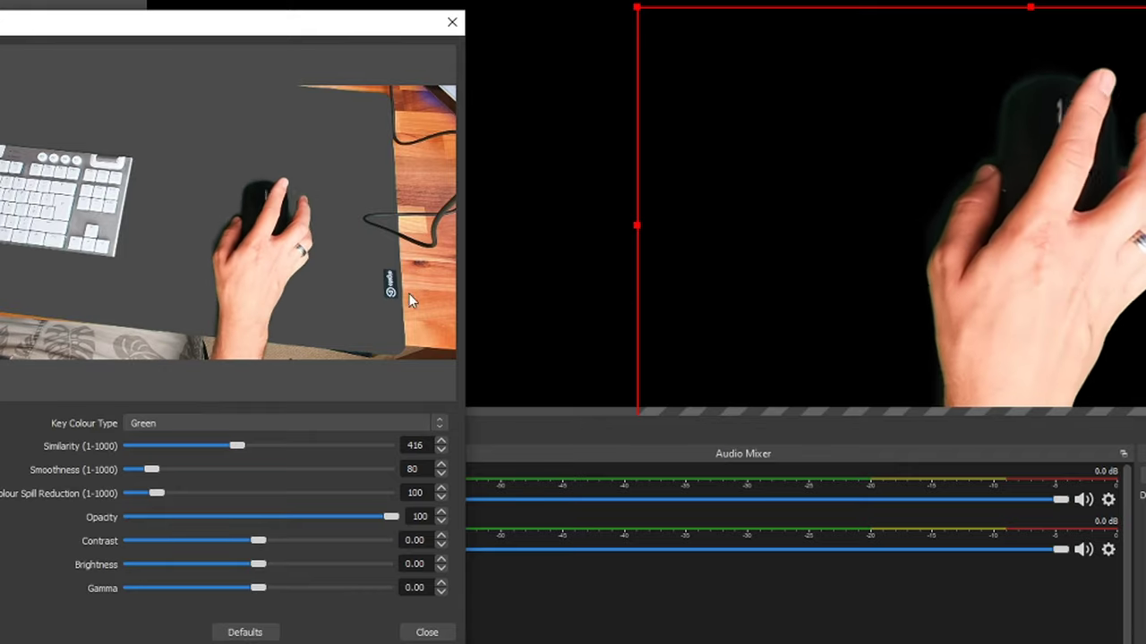
pyautogui.click(451, 23)
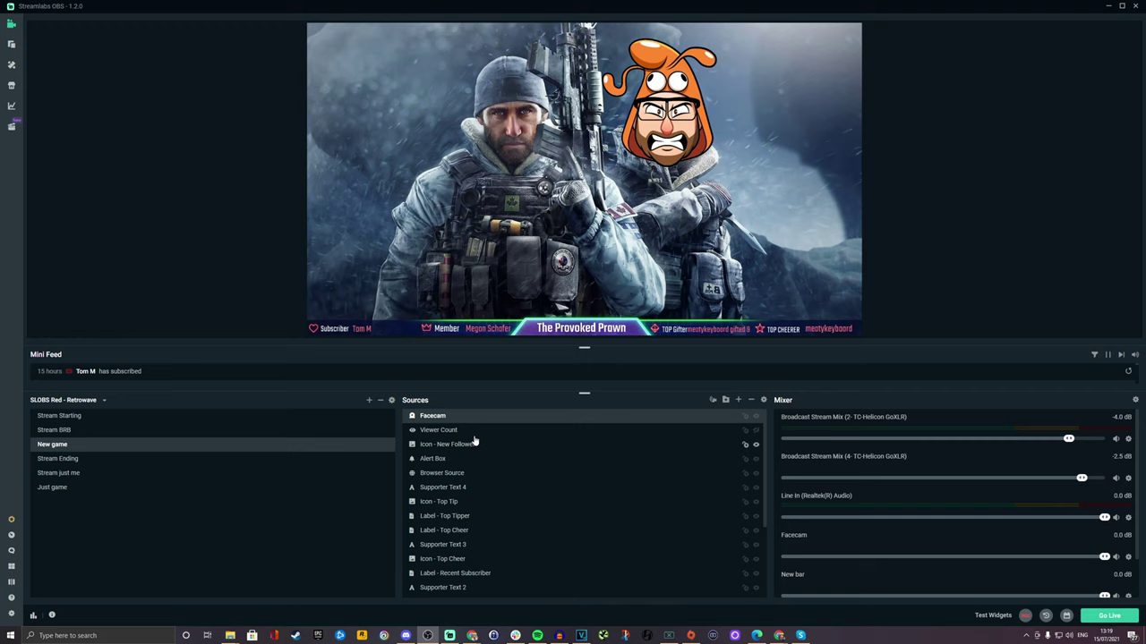
# Activate the Facecam capture device so its camera feed starts.
pyautogui.doubleClick(476, 417)
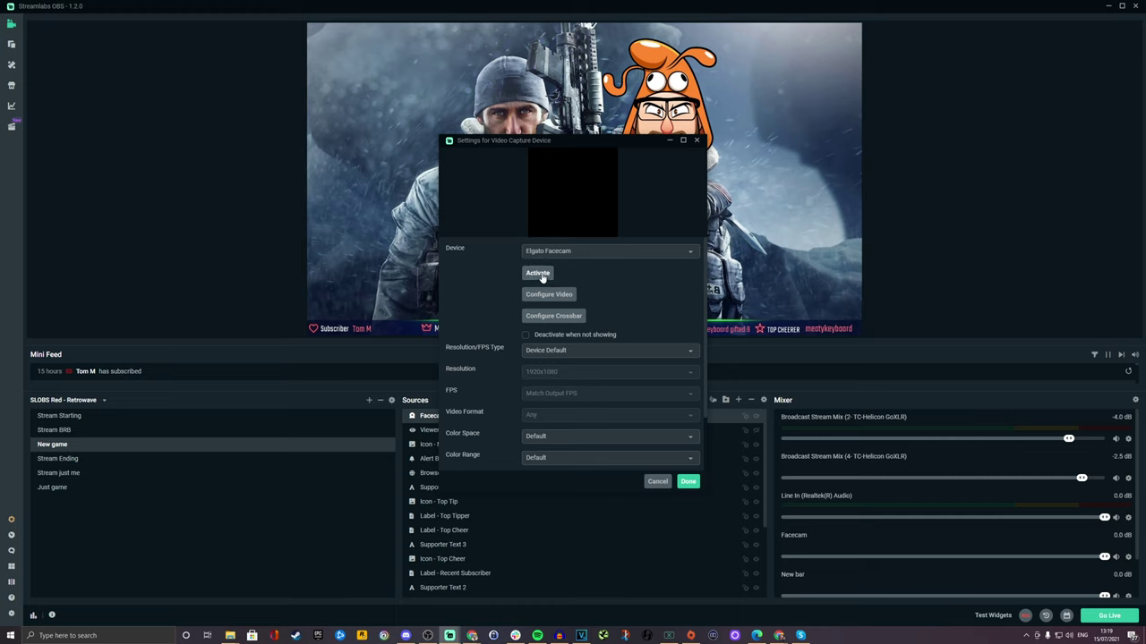
pyautogui.click(538, 273)
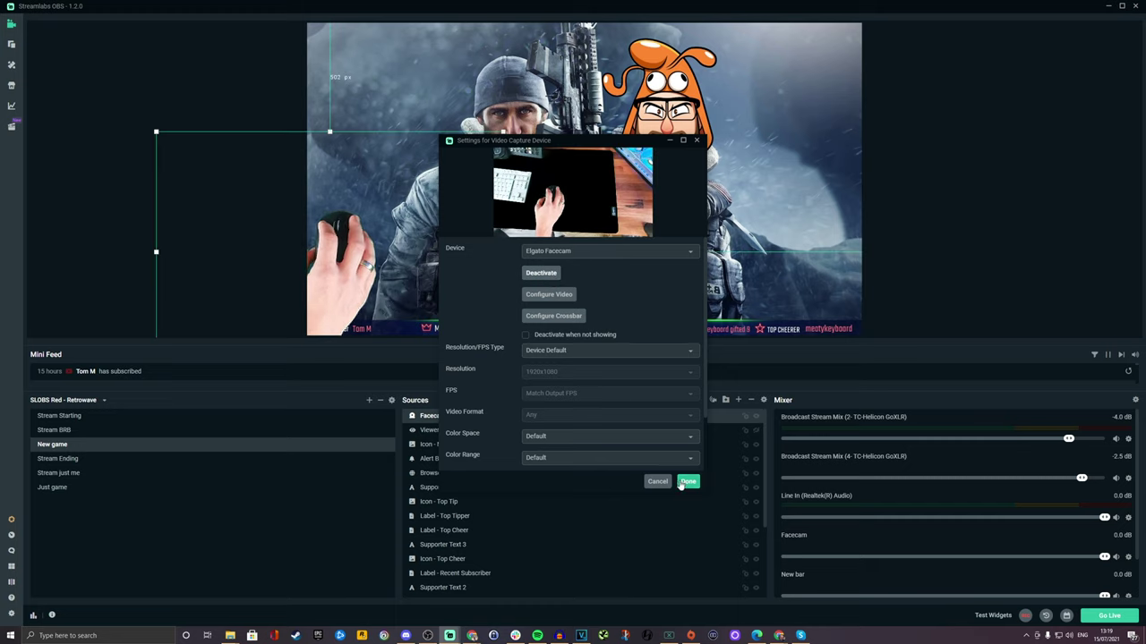
pyautogui.click(687, 481)
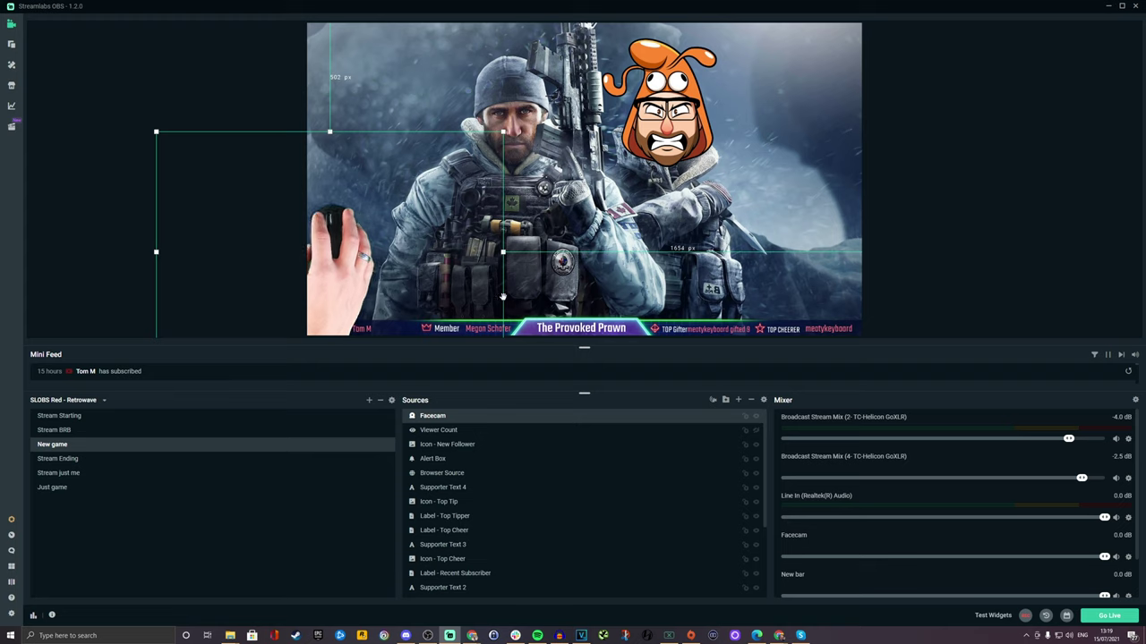
# Move the Facecam to the lower right and trim its left and top edges to exclude the keyboard.
pyautogui.moveTo(405, 266); pyautogui.dragTo(860, 259)
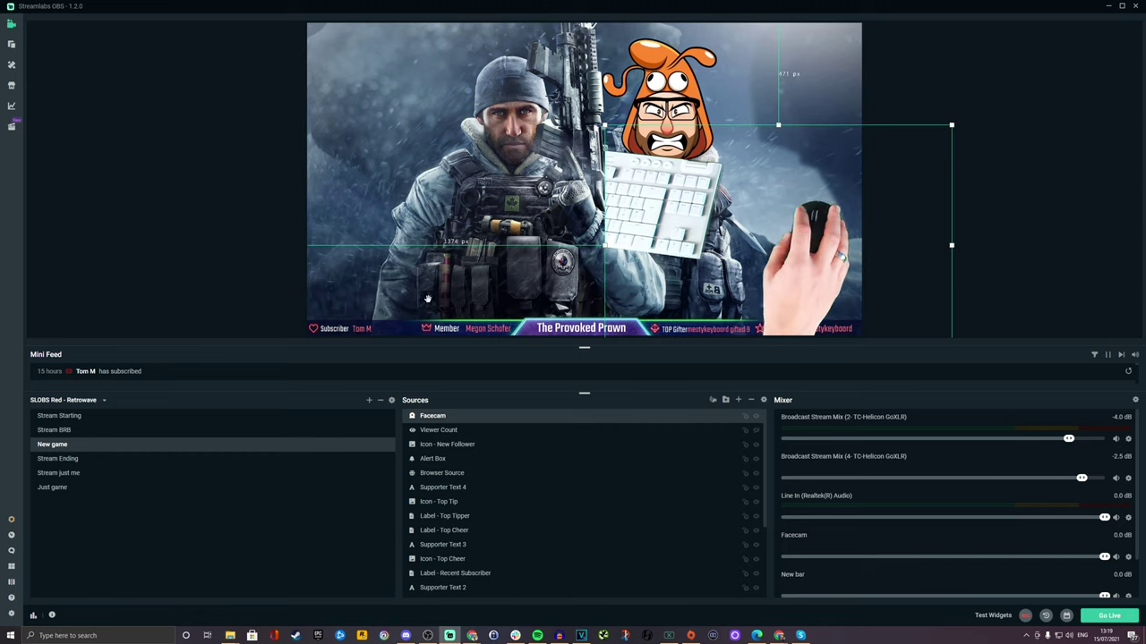
pyautogui.moveTo(604, 244); pyautogui.dragTo(722, 244)
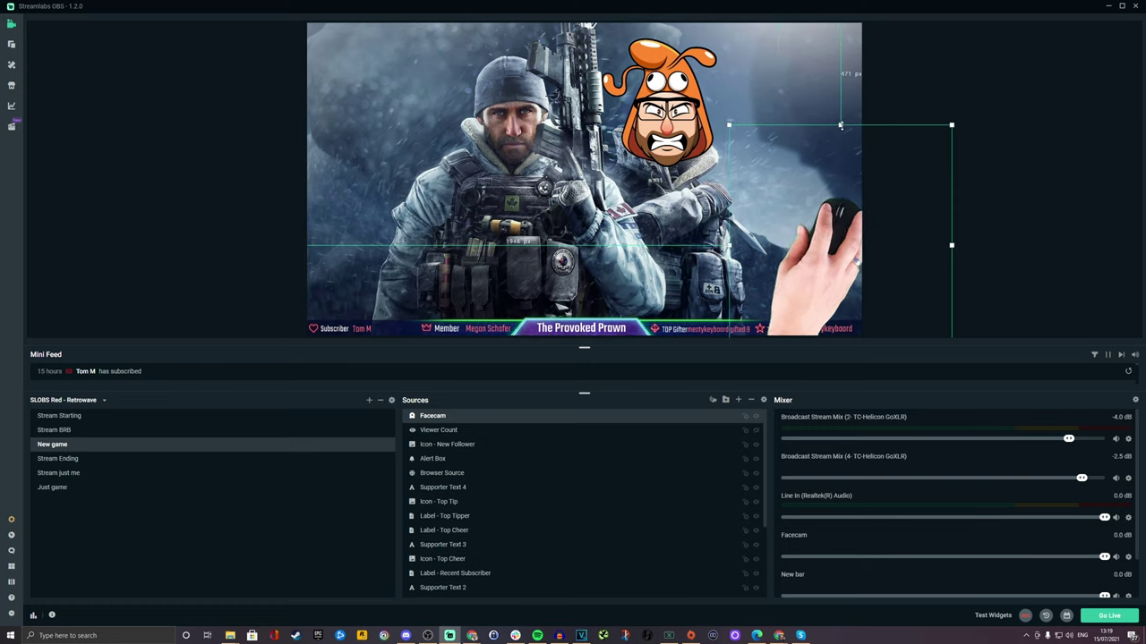
pyautogui.moveTo(840, 126); pyautogui.dragTo(837, 171)
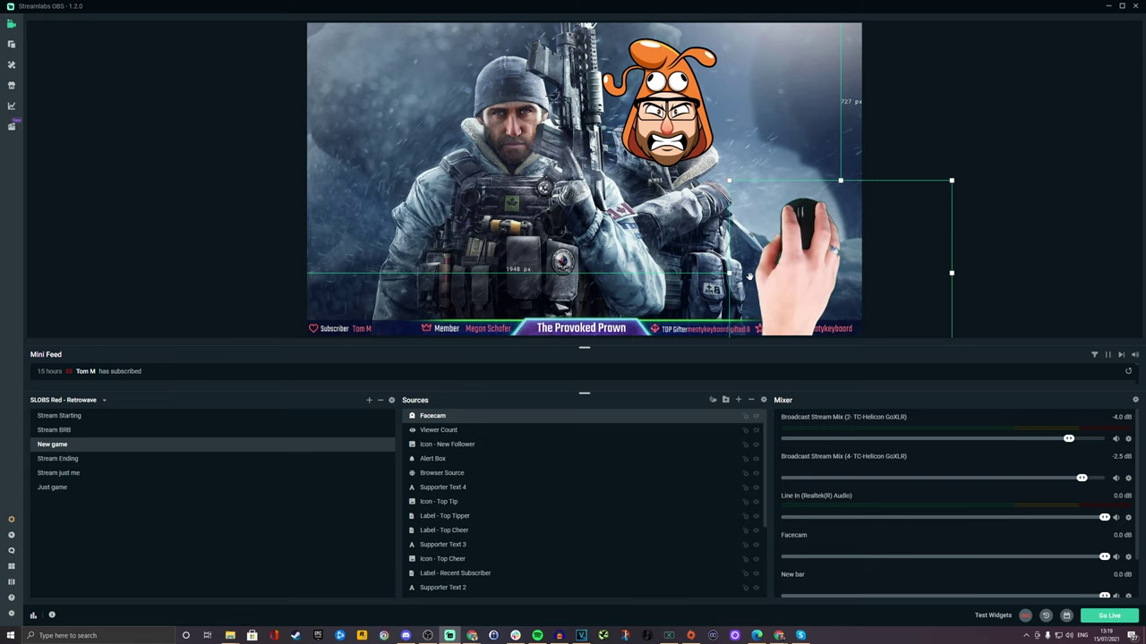
pyautogui.moveTo(704, 278); pyautogui.dragTo(685, 280)
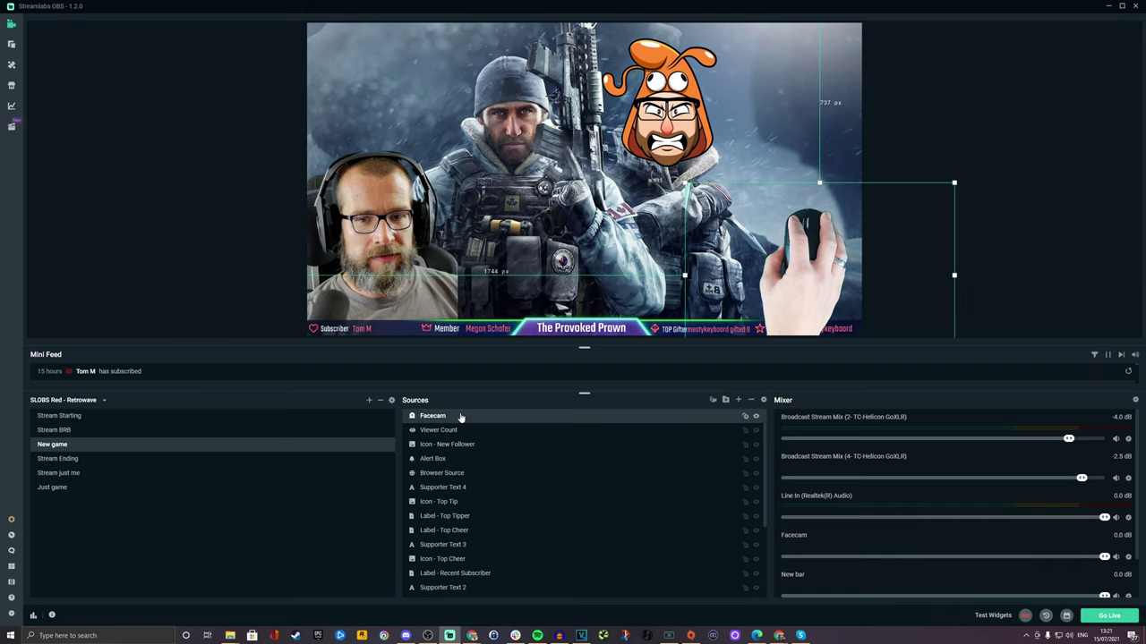
# Review the Facecam's green Chroma Key Similarity and Brightness sliders, leaving Similarity at 416.
pyautogui.doubleClick(460, 416)
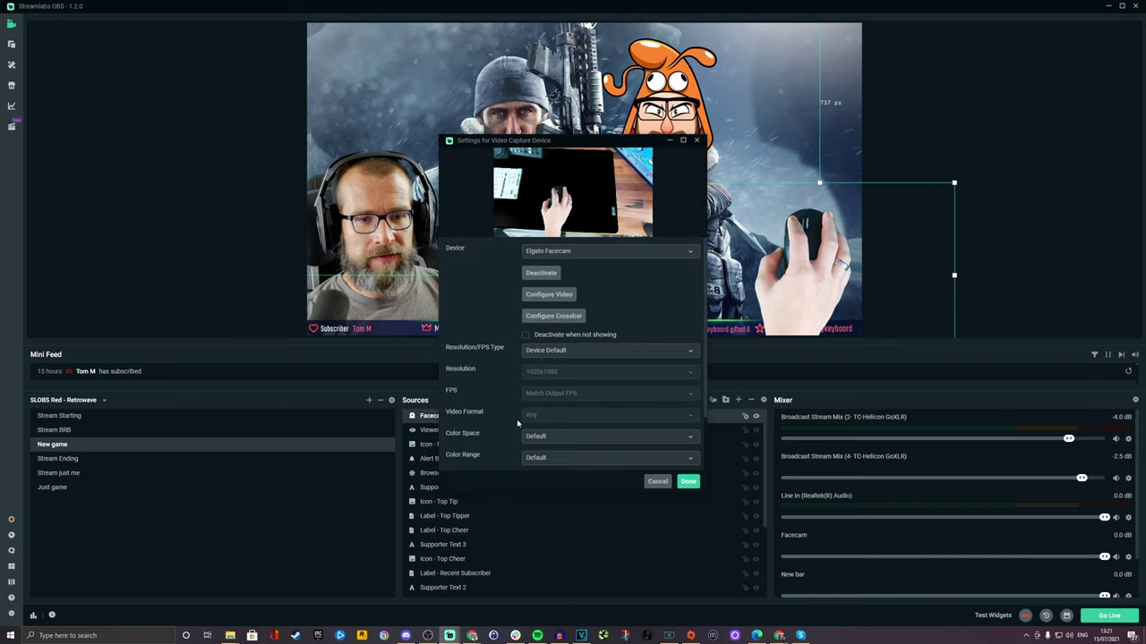
pyautogui.click(657, 482)
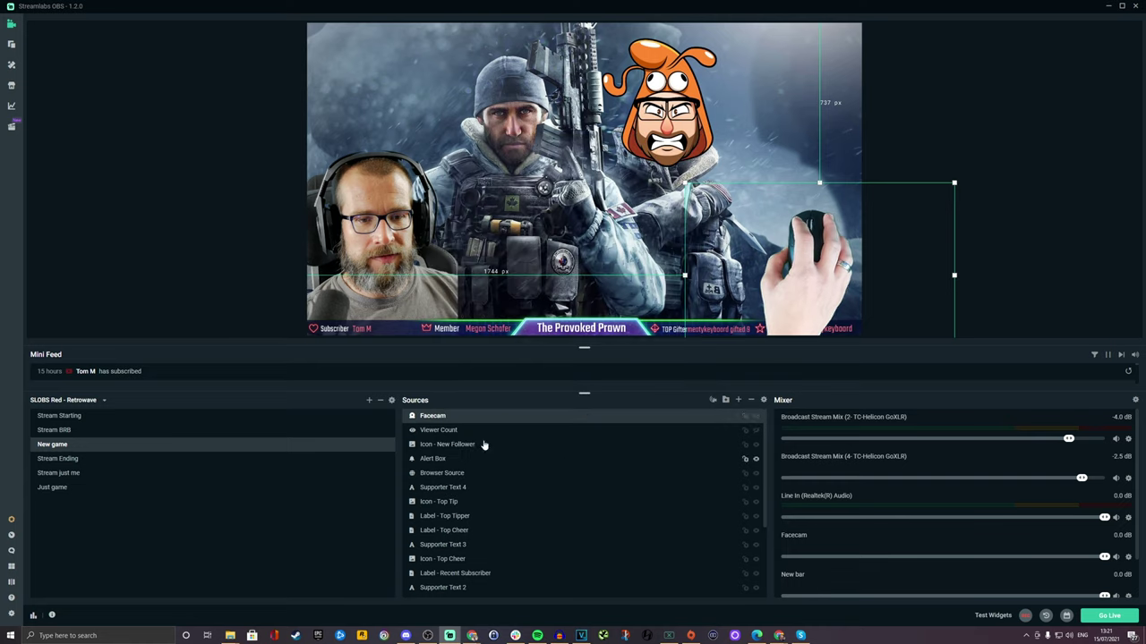
pyautogui.rightClick(436, 419)
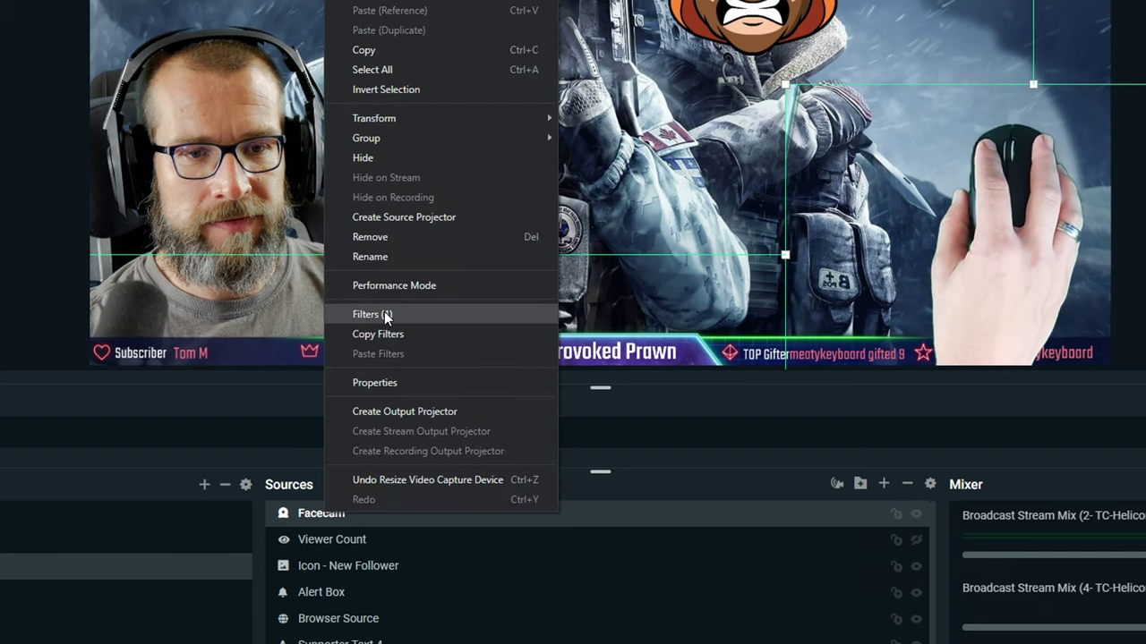
pyautogui.click(448, 306)
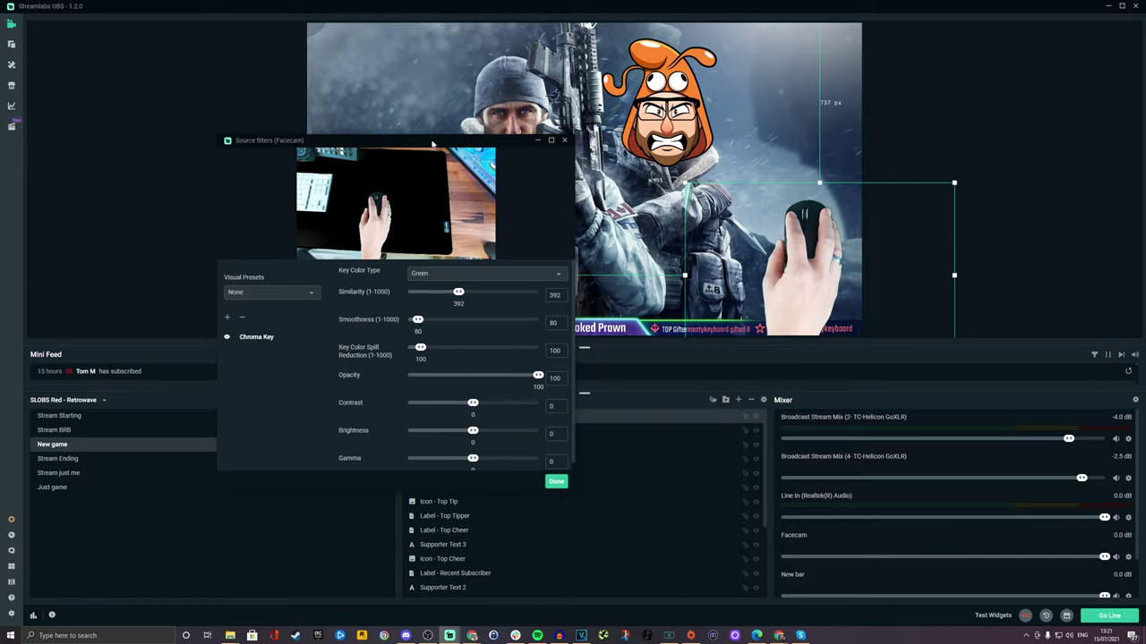
pyautogui.moveTo(432, 143); pyautogui.dragTo(394, 143)
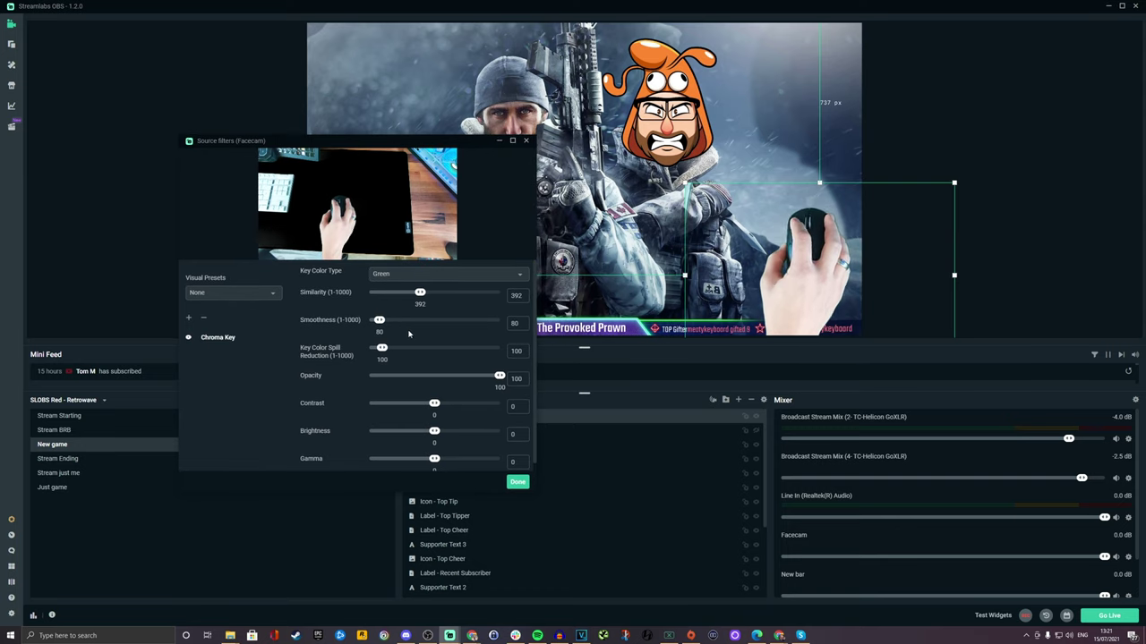
pyautogui.moveTo(423, 293); pyautogui.dragTo(382, 285)
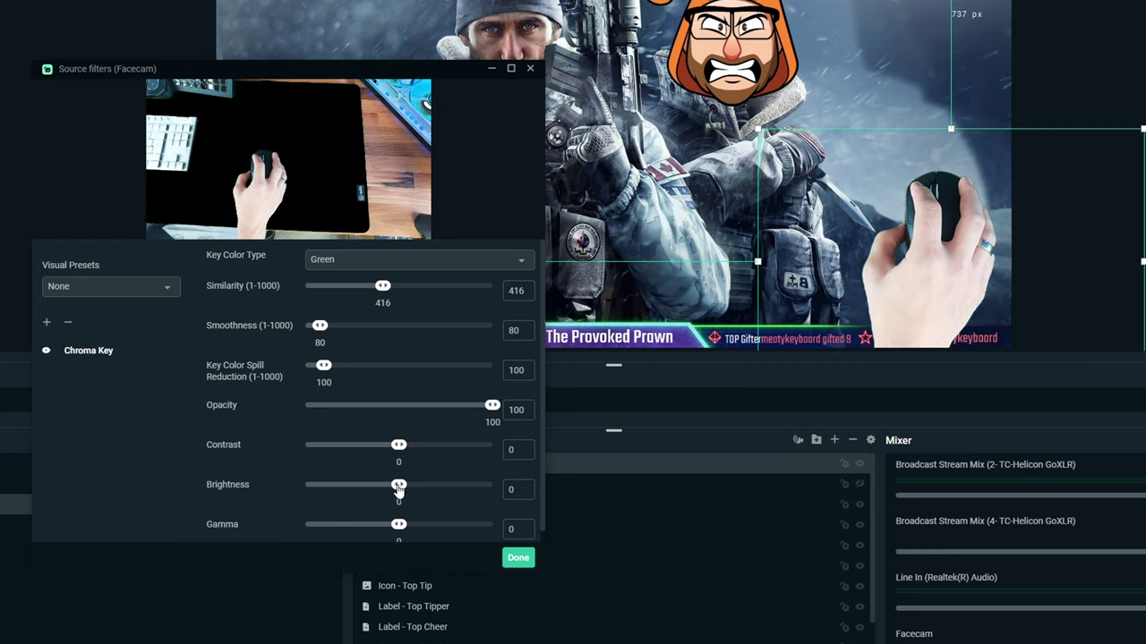
pyautogui.moveTo(398, 488); pyautogui.dragTo(388, 493)
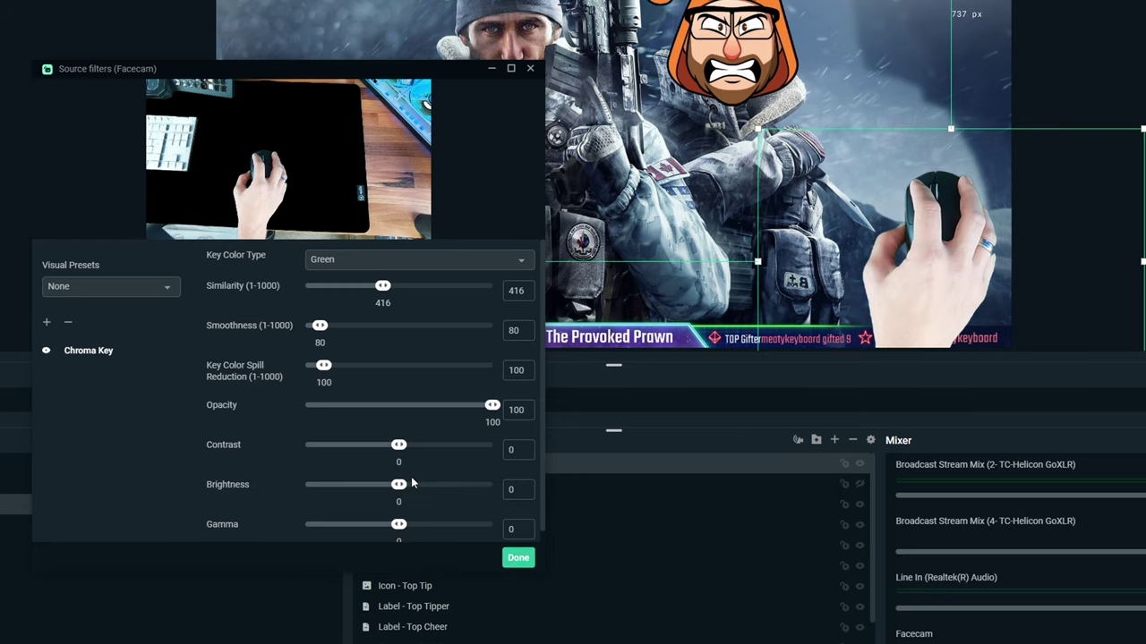
pyautogui.click(518, 558)
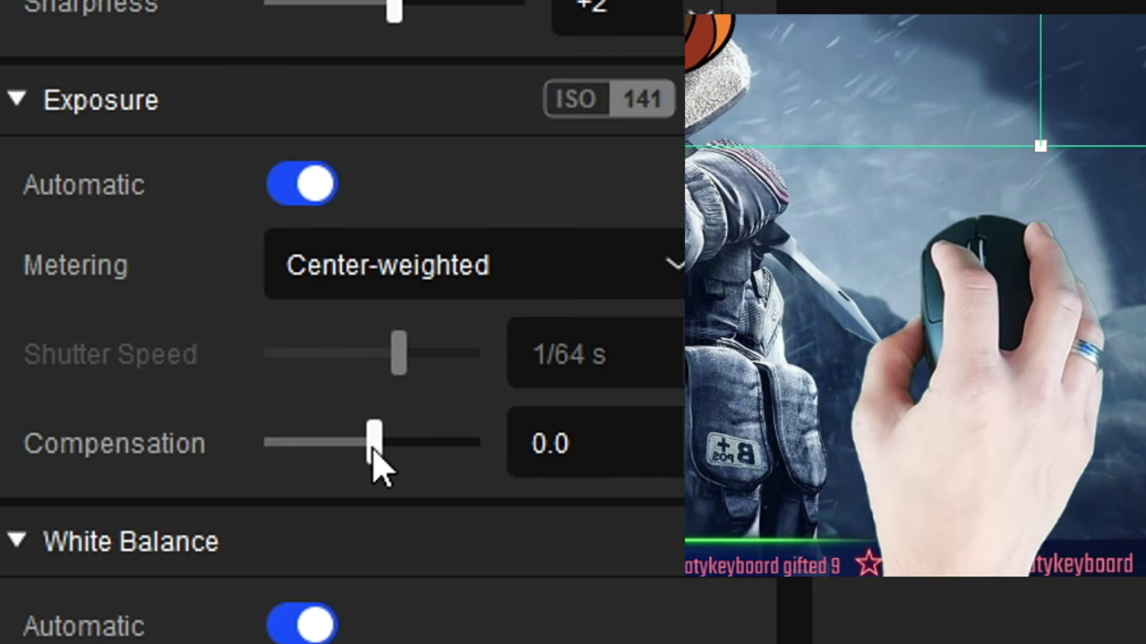
# Drag Camera Hub's exposure Compensation slider to a negative value, then close Camera Hub.
pyautogui.moveTo(85, 262); pyautogui.dragTo(73, 265)
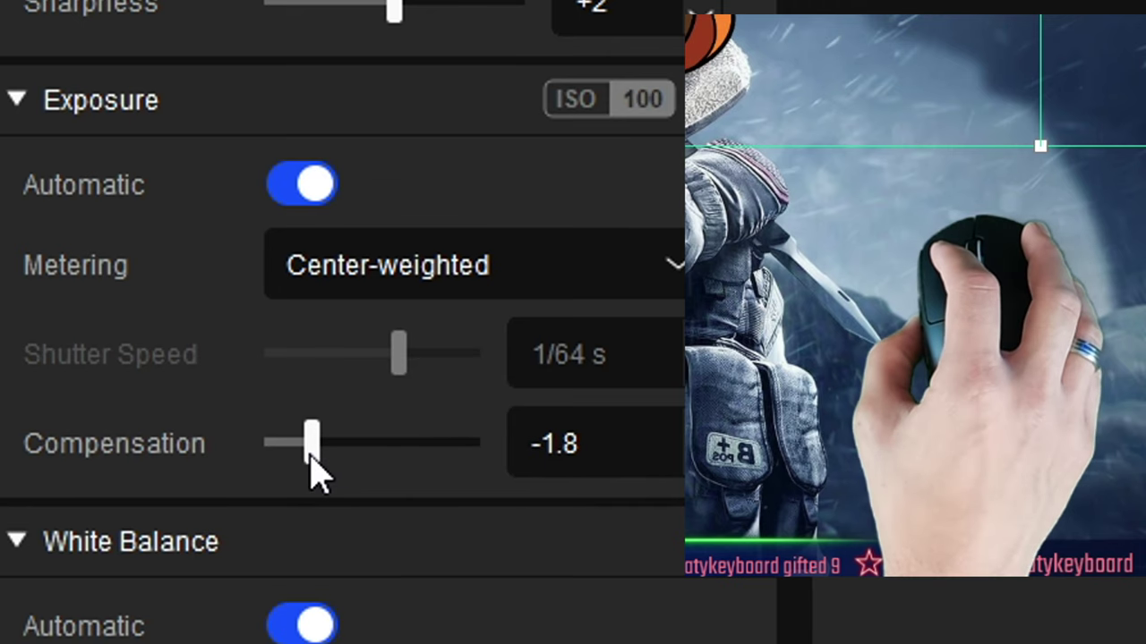
pyautogui.moveTo(311, 454)
pyautogui.mouseDown()
pyautogui.moveTo(283, 473)
pyautogui.moveTo(343, 461)
pyautogui.moveTo(326, 461)
pyautogui.mouseUp()
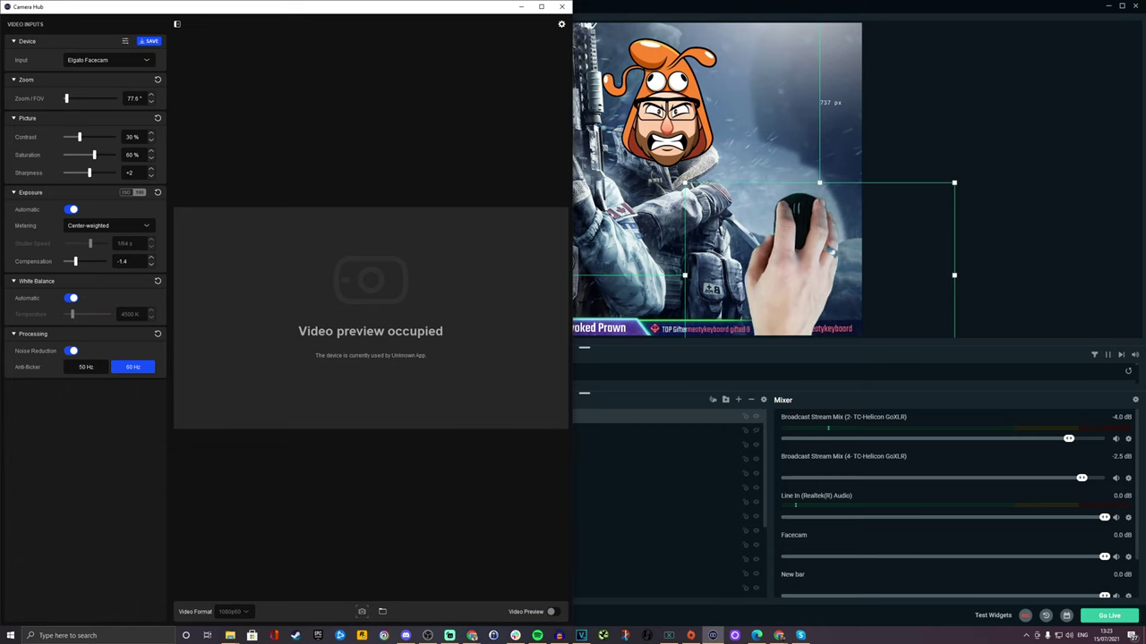
pyautogui.click(562, 7)
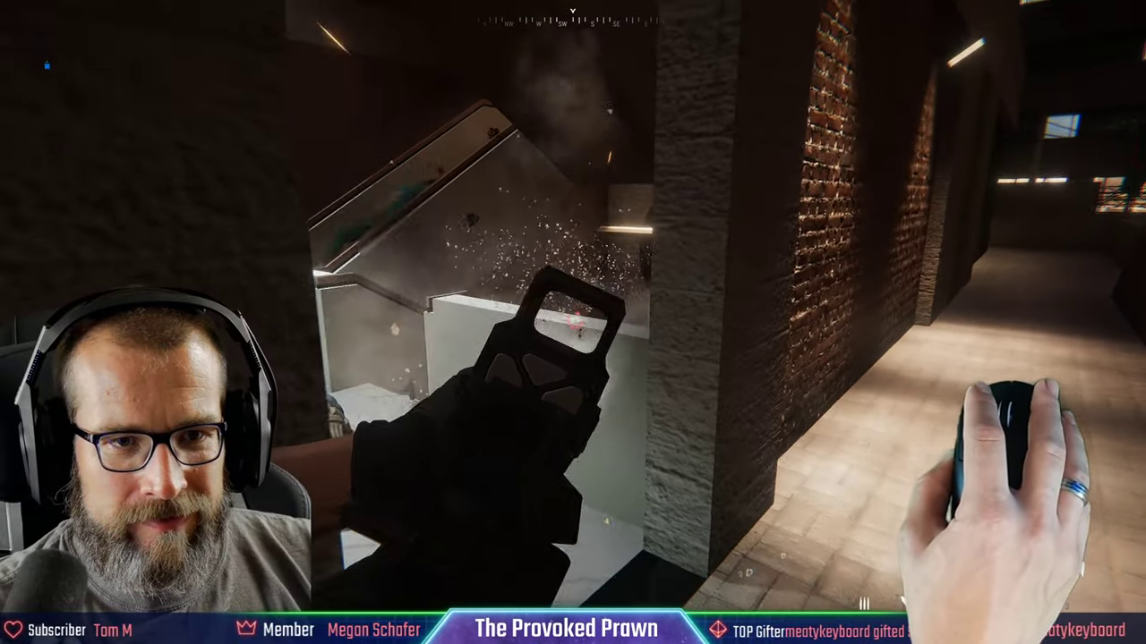
# Switch to the rifle, climb the stairs, aim and shoot the suspect, then head toward the elevator.
pyautogui.press('1')
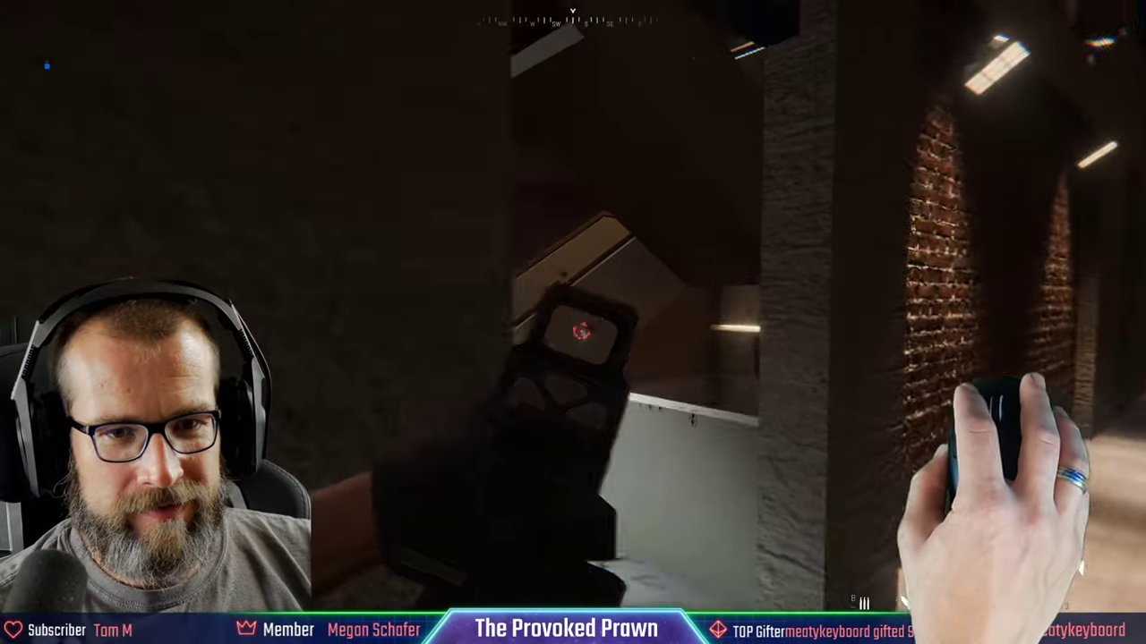
pyautogui.press('w')
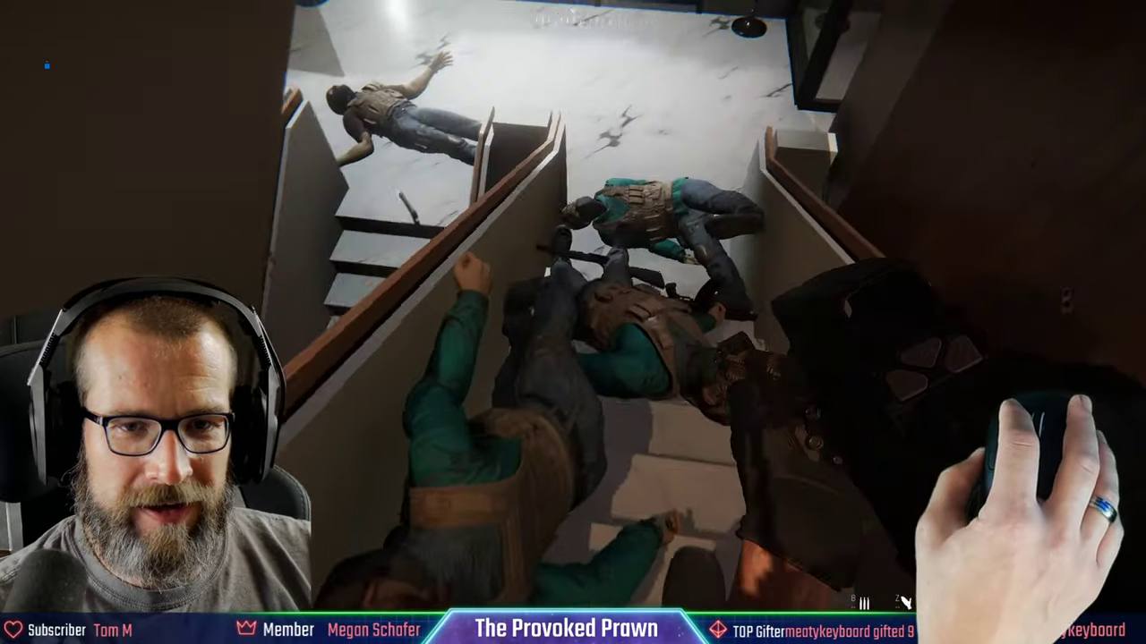
pyautogui.press('1')
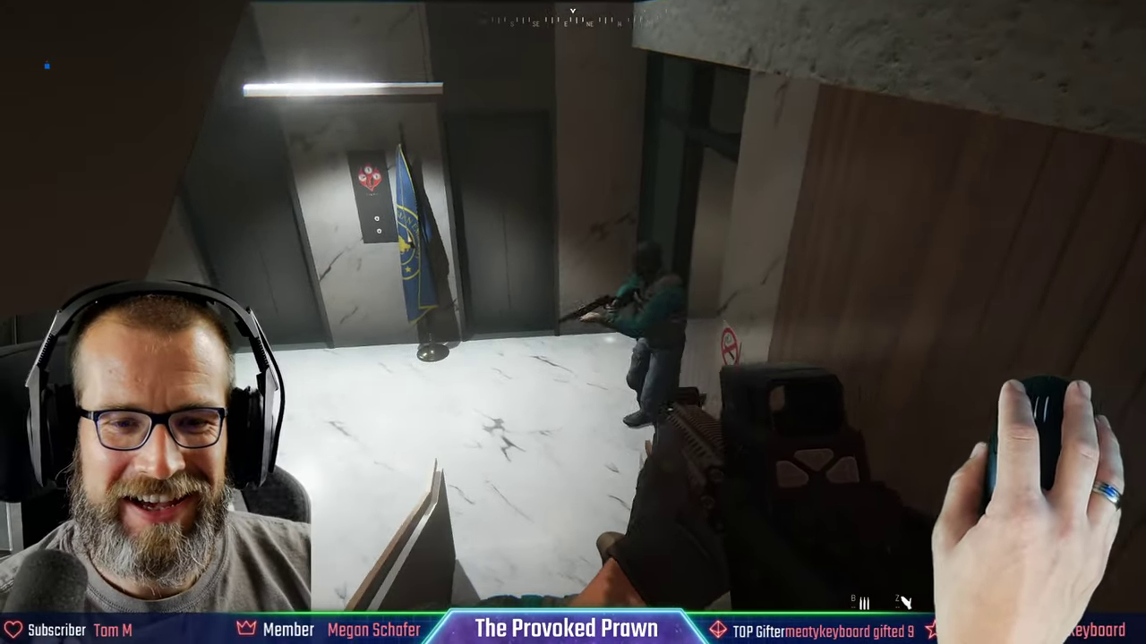
pyautogui.rightClick(573, 322)
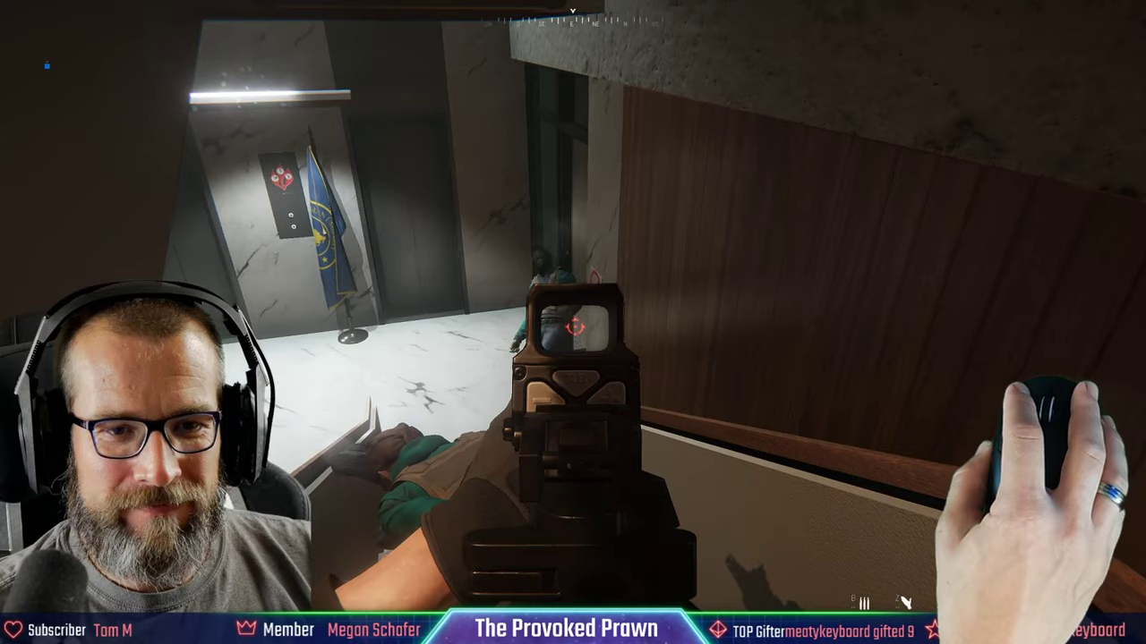
pyautogui.click(573, 322)
pyautogui.rightClick(573, 323)
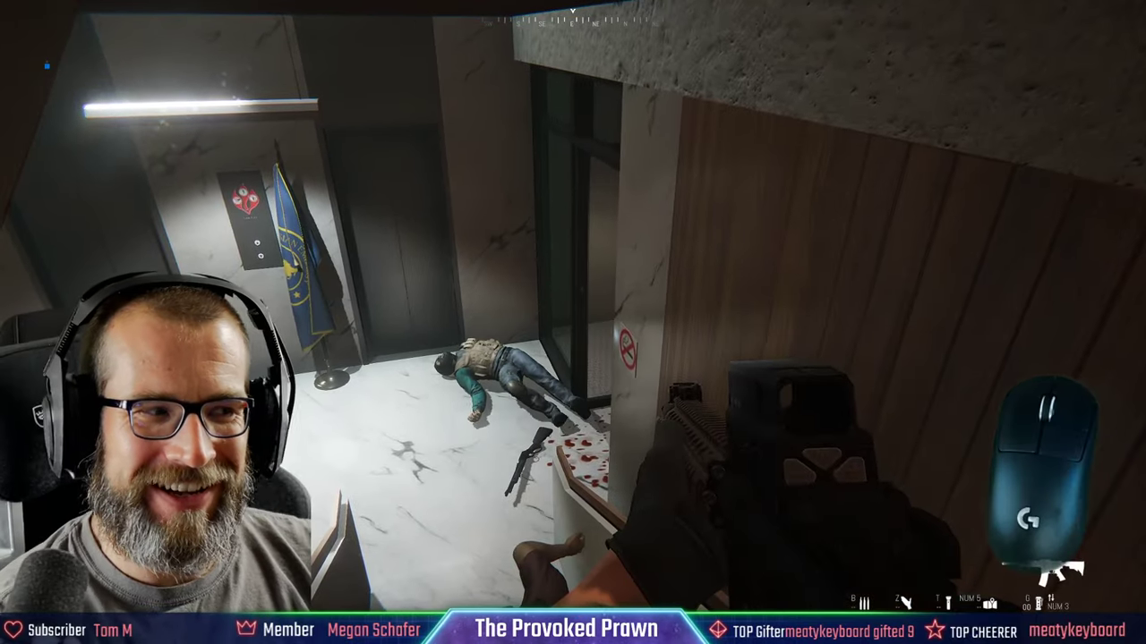
pyautogui.press('w')
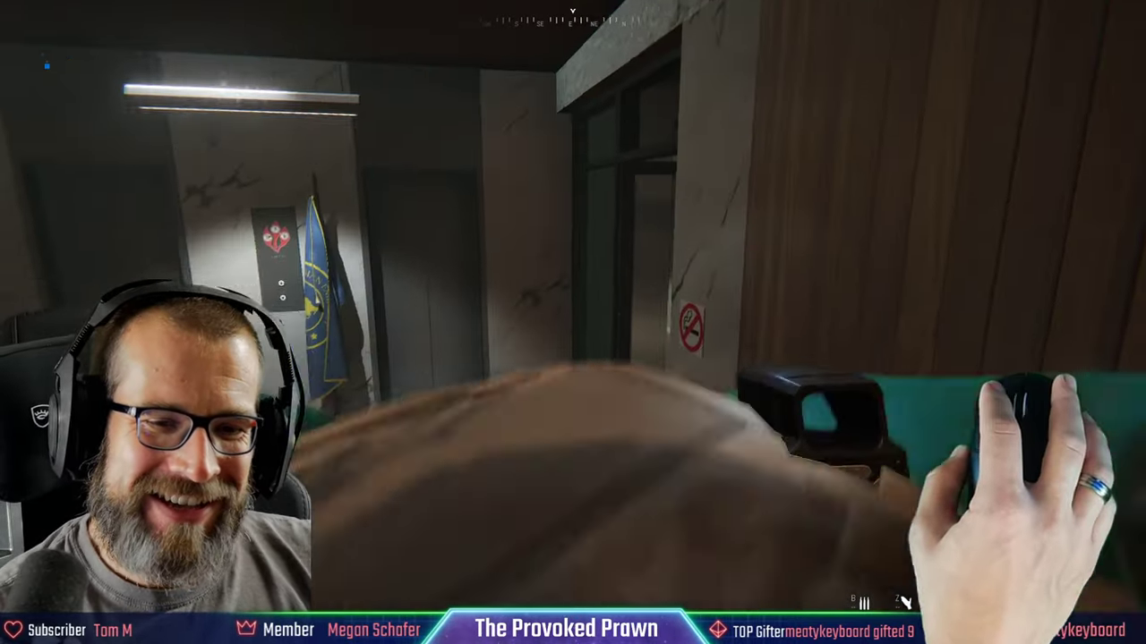